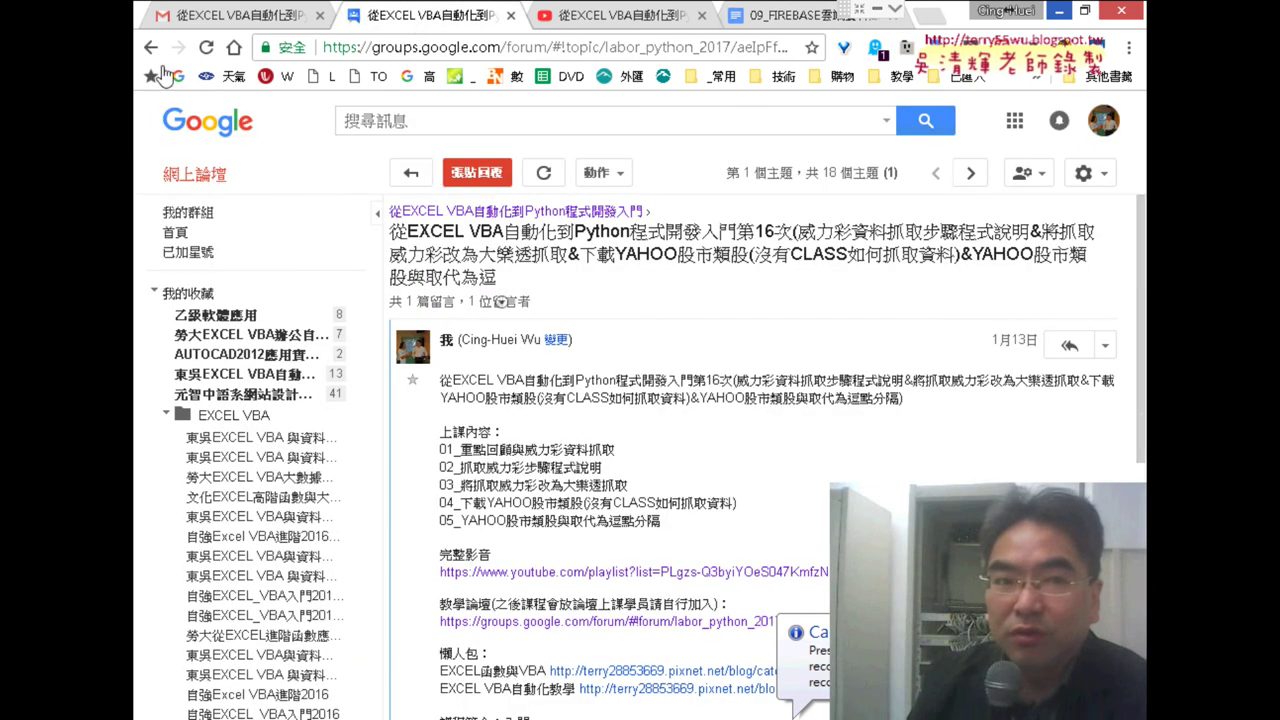
Browse the forum topic list, then return to the 09_FIREBASE雲端資料庫 notes at the python-firebase section.
{"action": "left_click", "coordinate": [150, 47]}
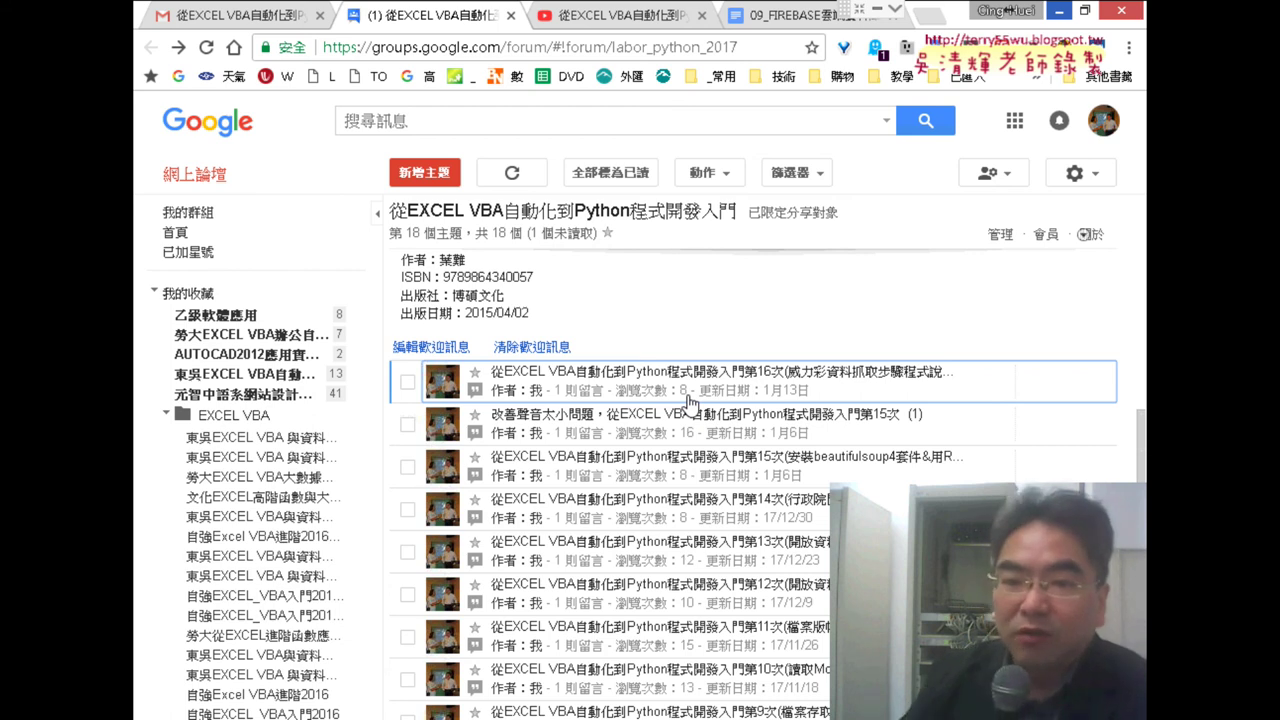
{"action": "left_click", "coordinate": [768, 20]}
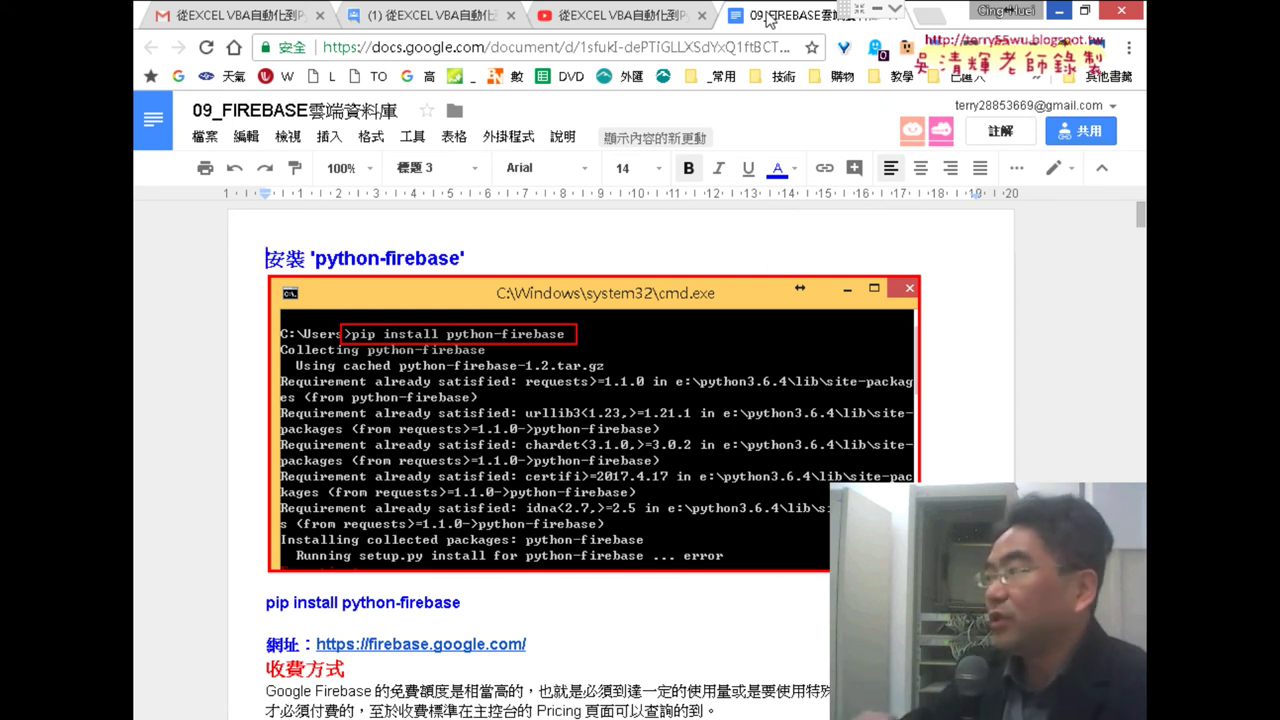
{"action": "left_click", "coordinate": [440, 15]}
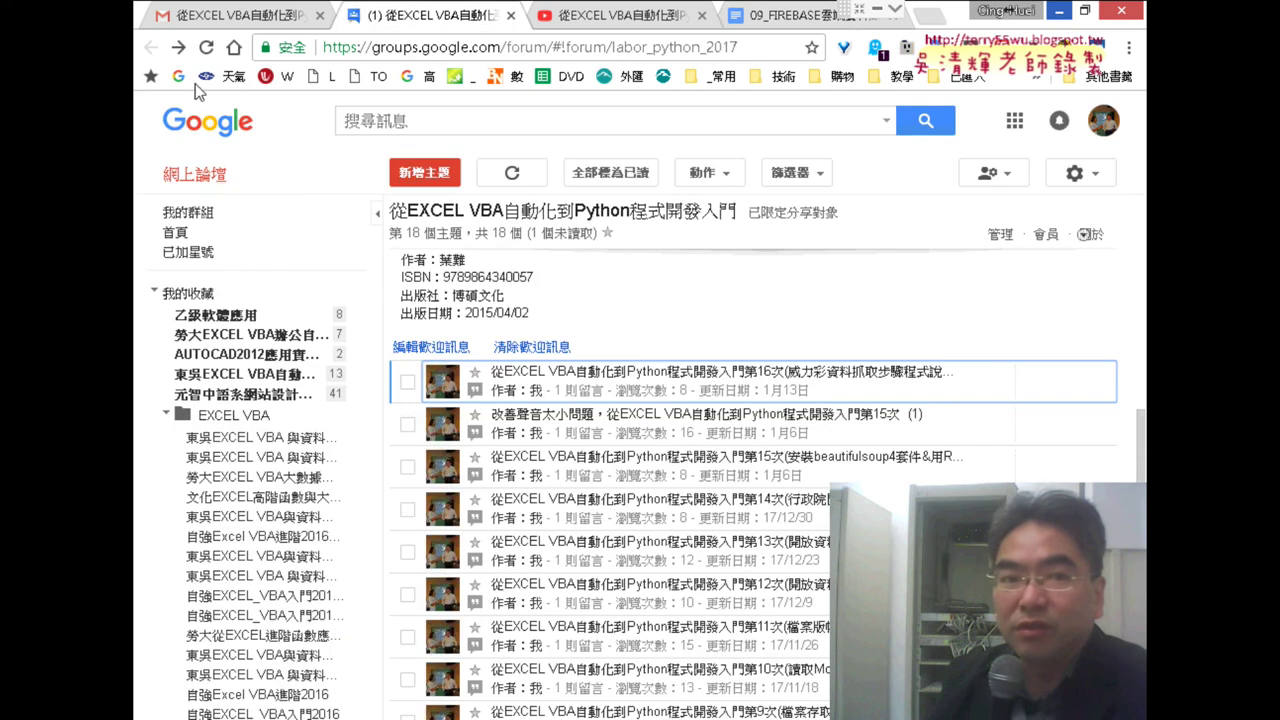
{"action": "scroll", "coordinate": [737, 519], "scroll_direction": "down", "scroll_amount": 1}
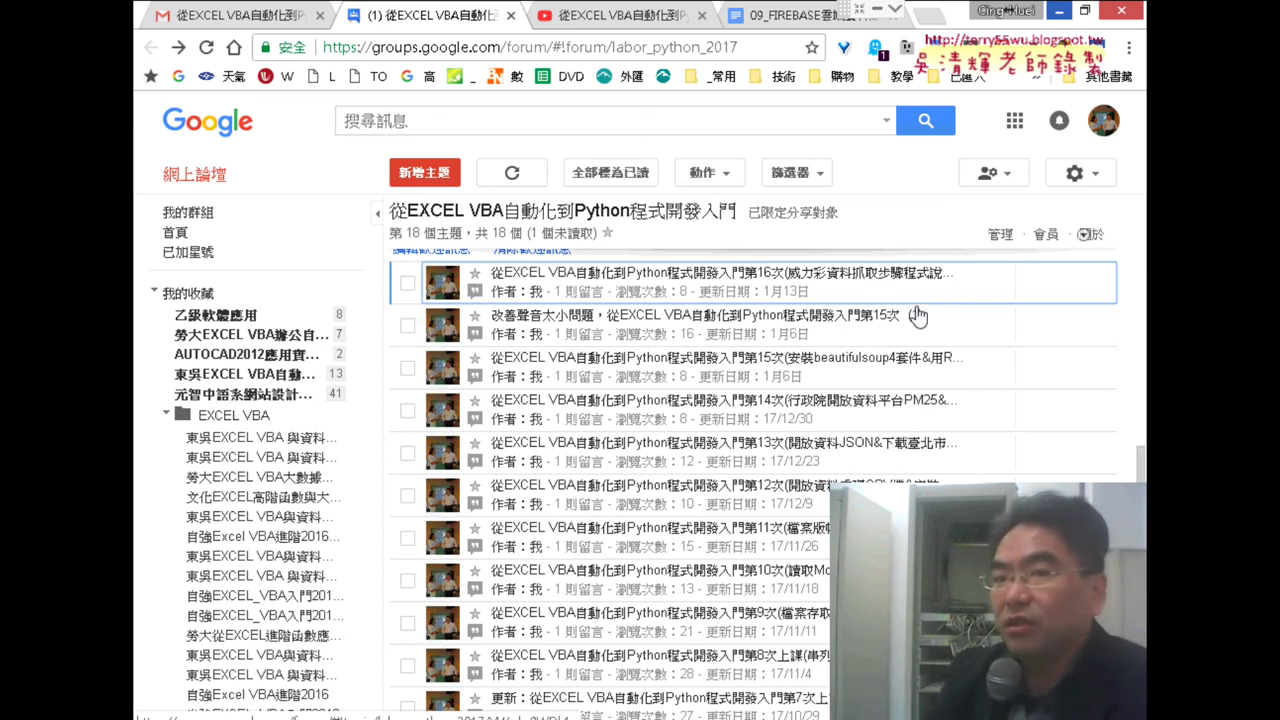
{"action": "left_click", "coordinate": [793, 24]}
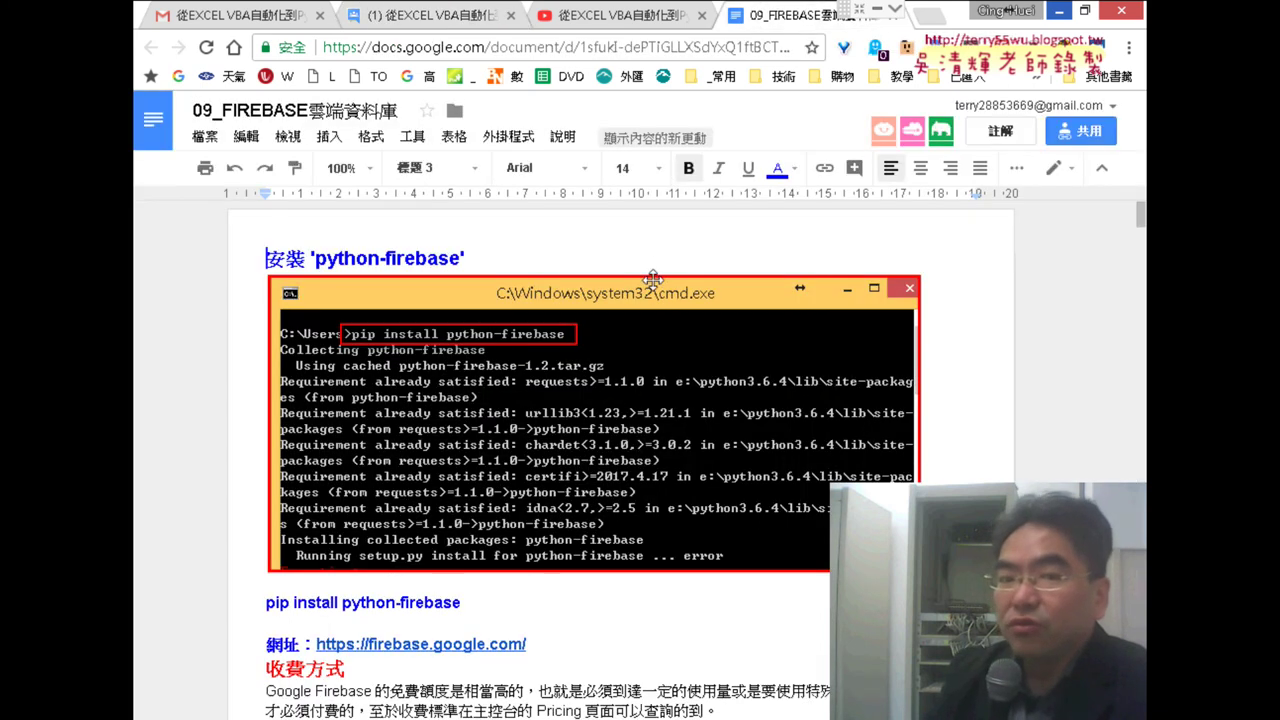
Scroll down to the 收費方式 pricing section and select its heading.
{"action": "scroll", "coordinate": [600, 428], "scroll_direction": "down", "scroll_amount": 3}
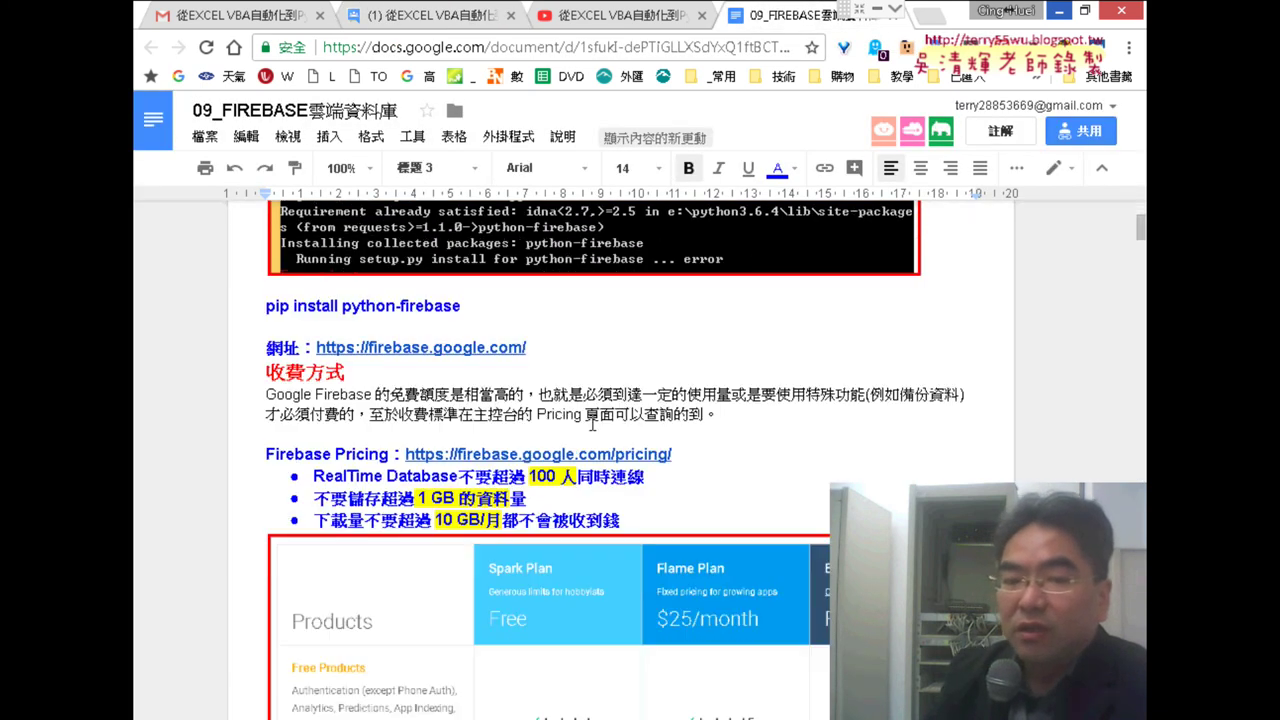
{"action": "left_click", "coordinate": [530, 341]}
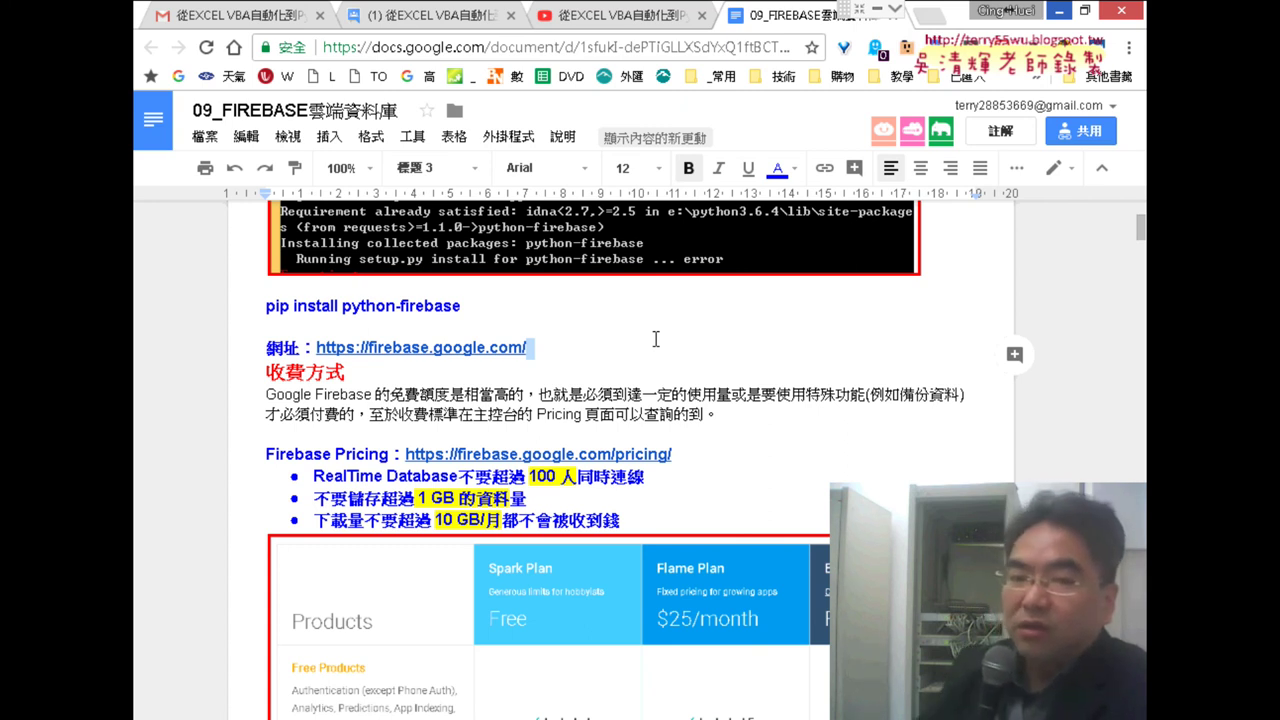
{"action": "scroll", "coordinate": [655, 345], "scroll_direction": "down", "scroll_amount": 1}
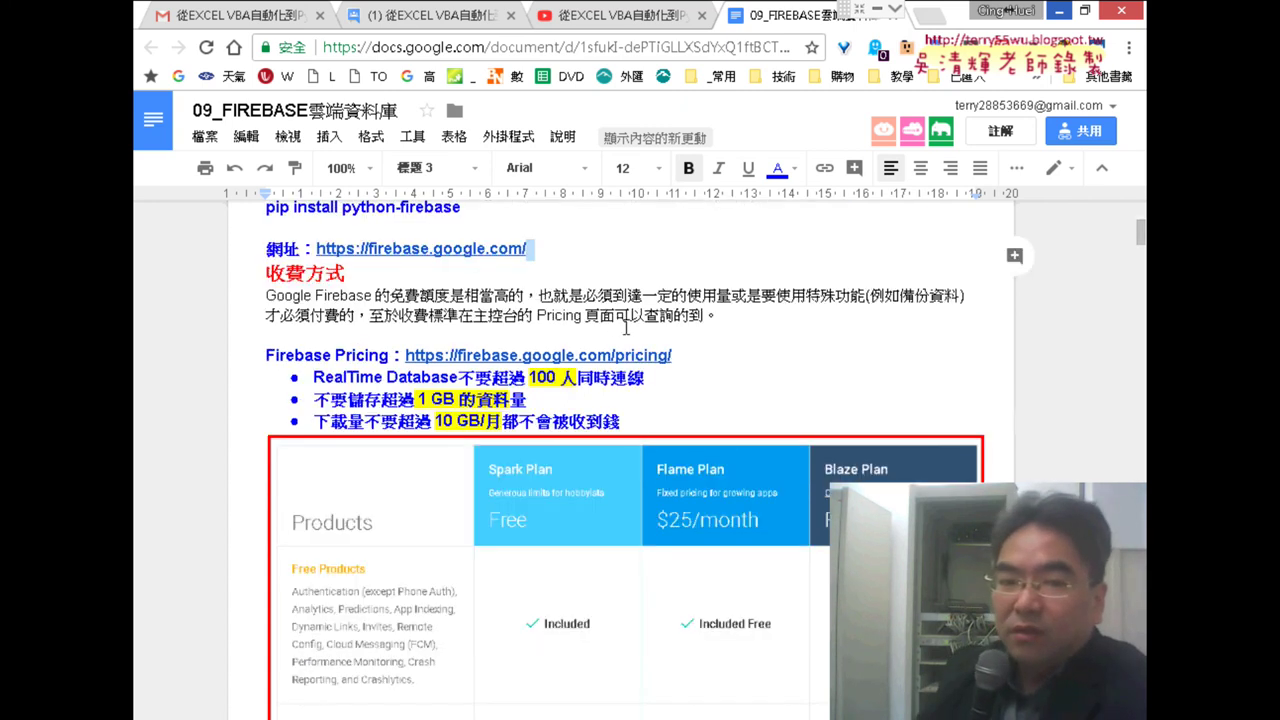
{"action": "left_click_drag", "start_coordinate": [269, 265], "coordinate": [357, 274]}
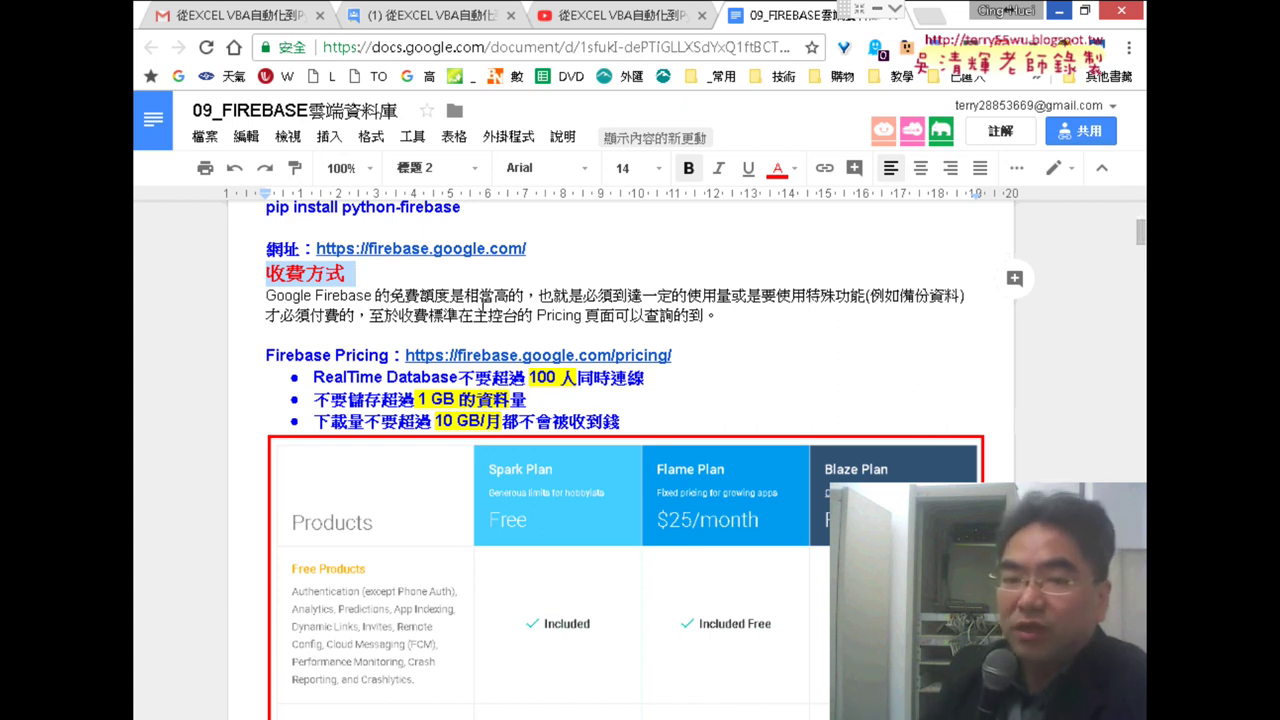
{"action": "scroll", "coordinate": [472, 334], "scroll_direction": "down", "scroll_amount": 1}
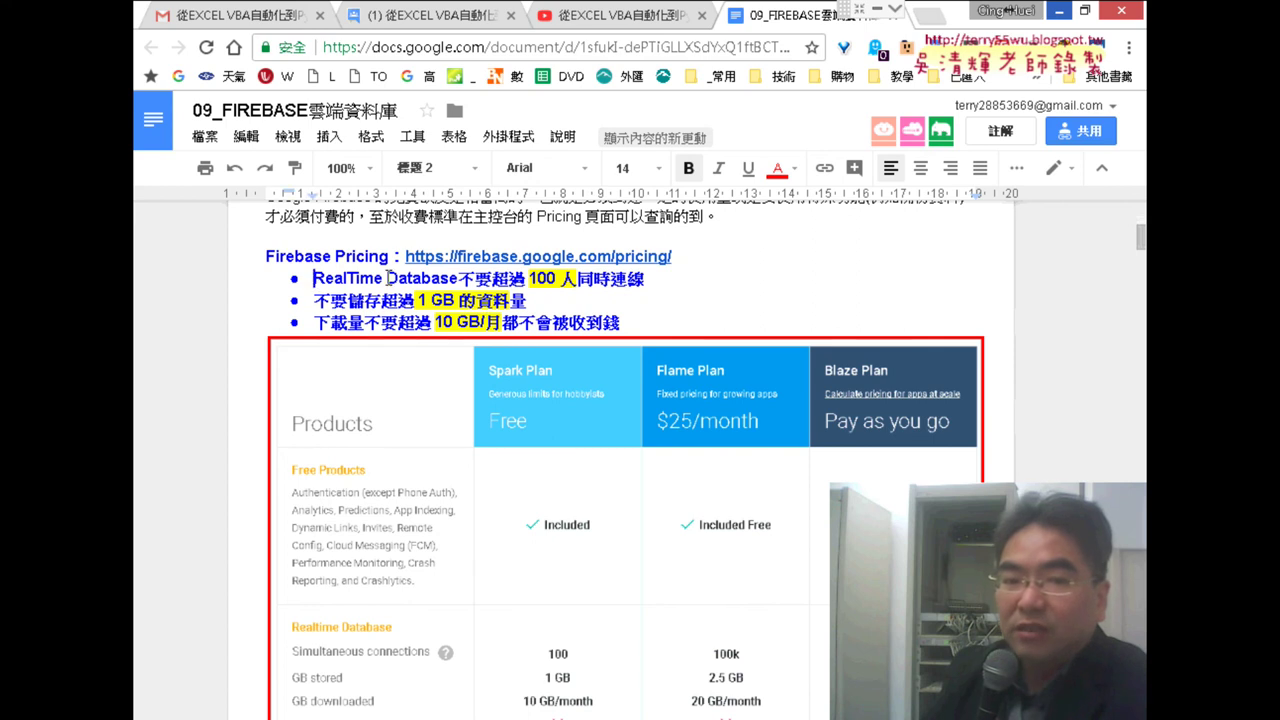
Highlight the free-tier limits 100 人 and 1 GB in the pricing bullets.
{"action": "left_click_drag", "start_coordinate": [388, 279], "coordinate": [630, 322]}
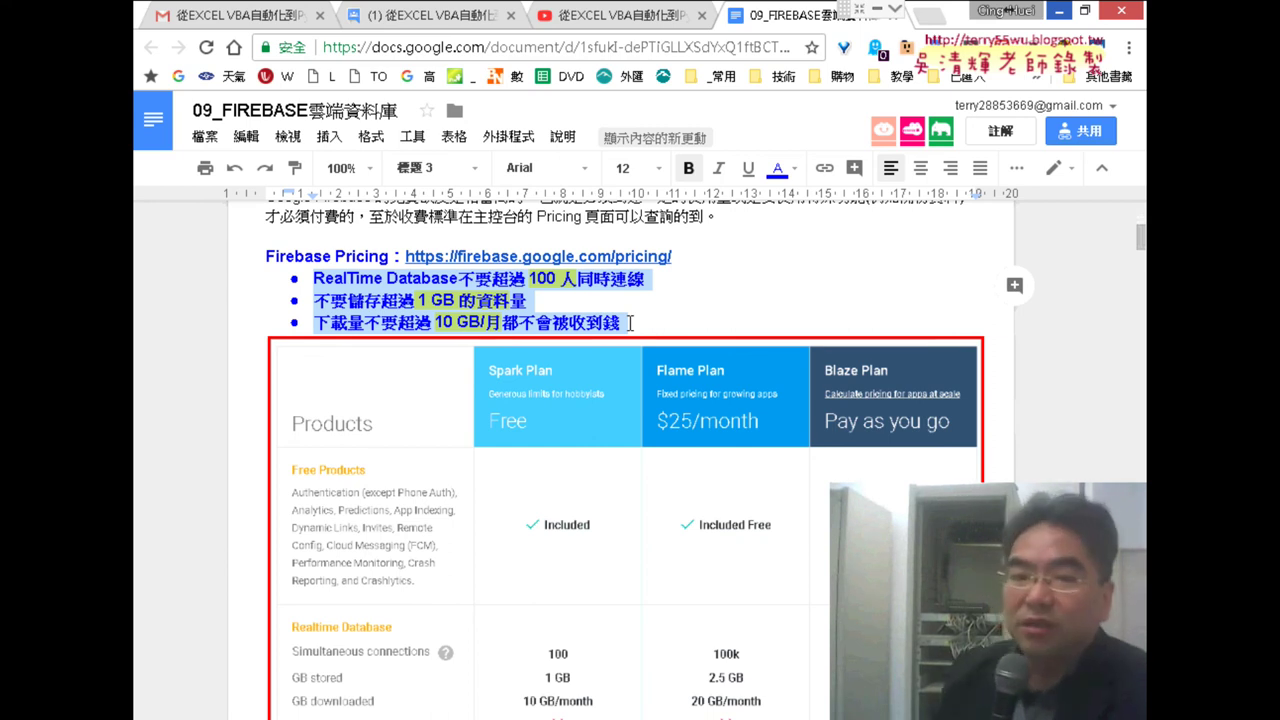
{"action": "left_click", "coordinate": [418, 284]}
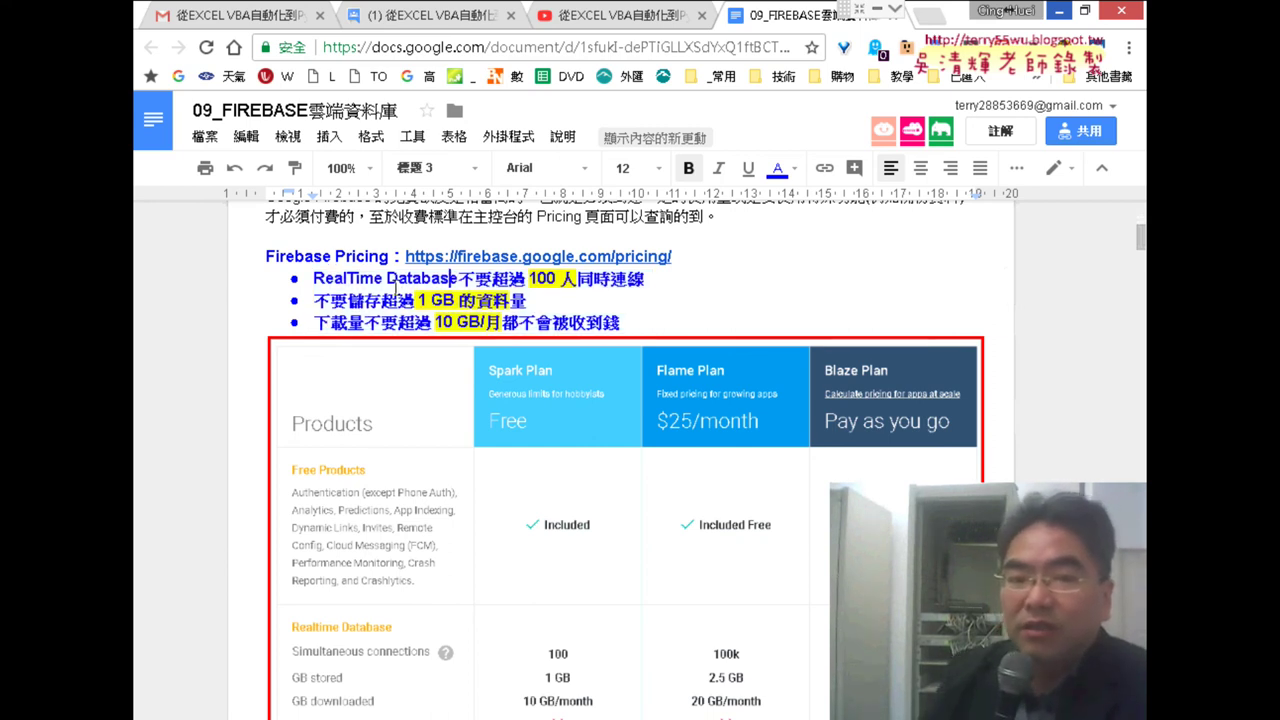
{"action": "left_click_drag", "start_coordinate": [314, 278], "coordinate": [458, 278]}
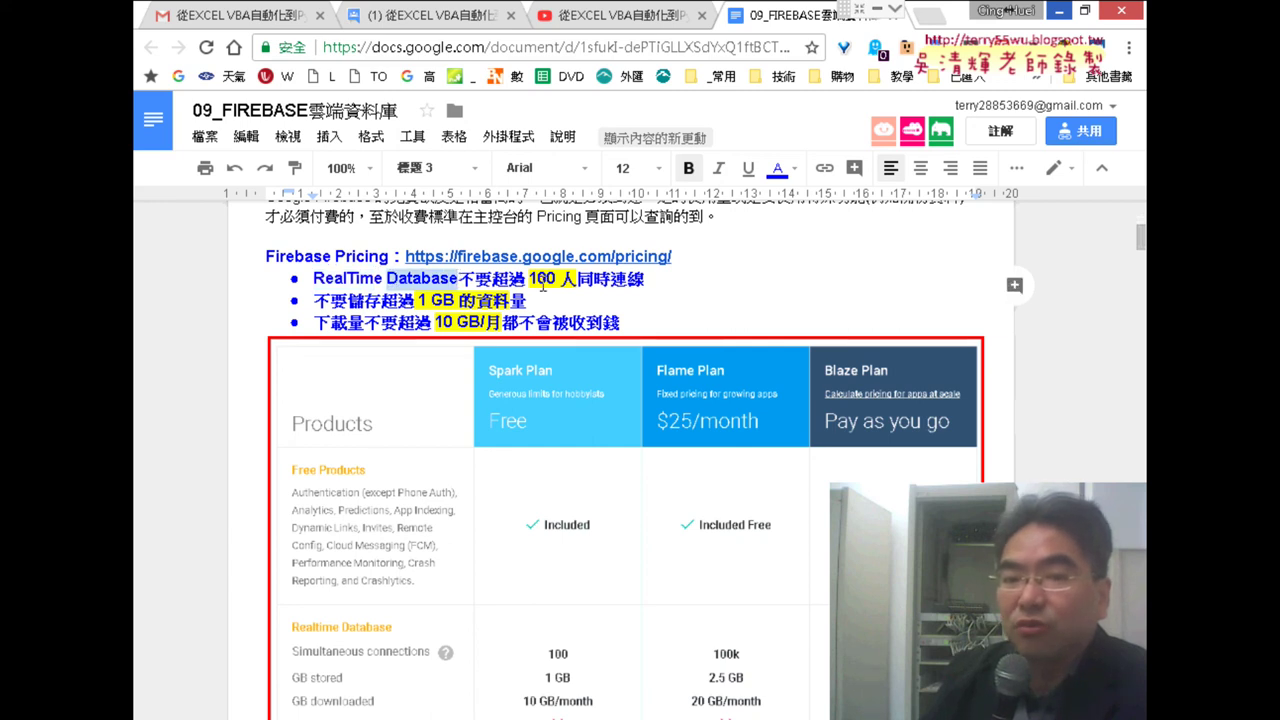
{"action": "left_click_drag", "start_coordinate": [529, 279], "coordinate": [577, 279]}
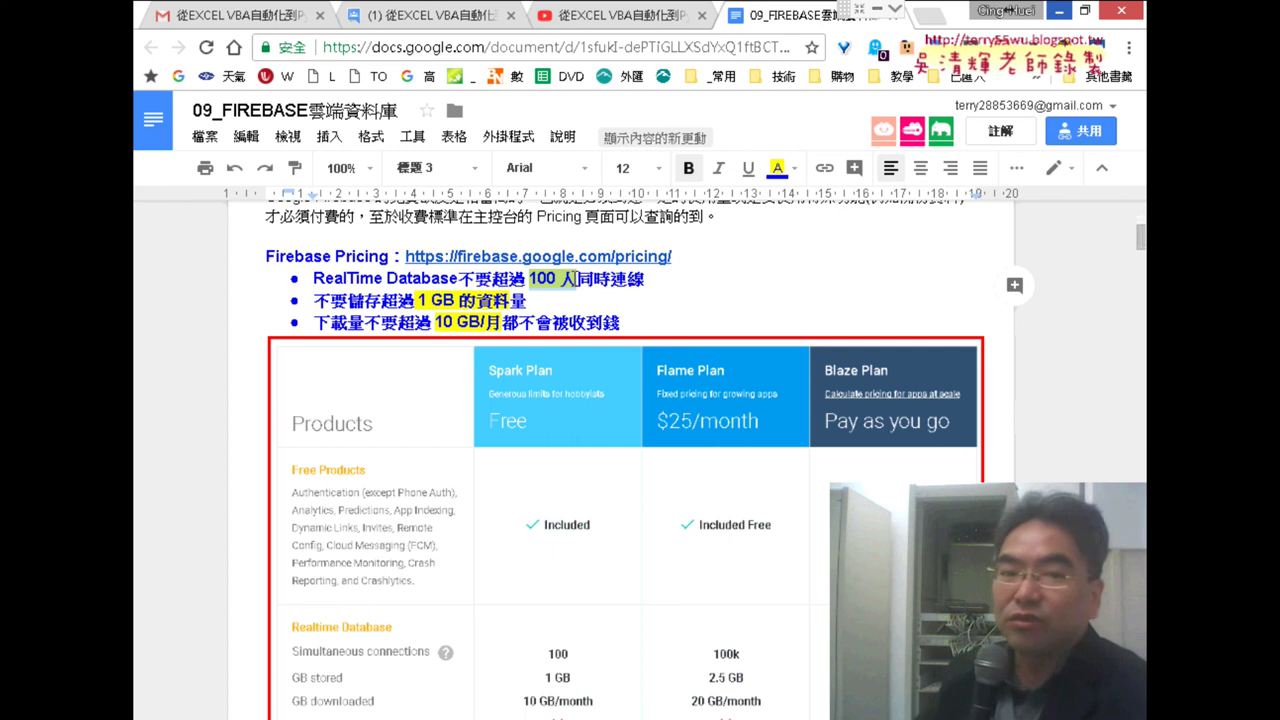
{"action": "left_click_drag", "start_coordinate": [415, 300], "coordinate": [458, 300]}
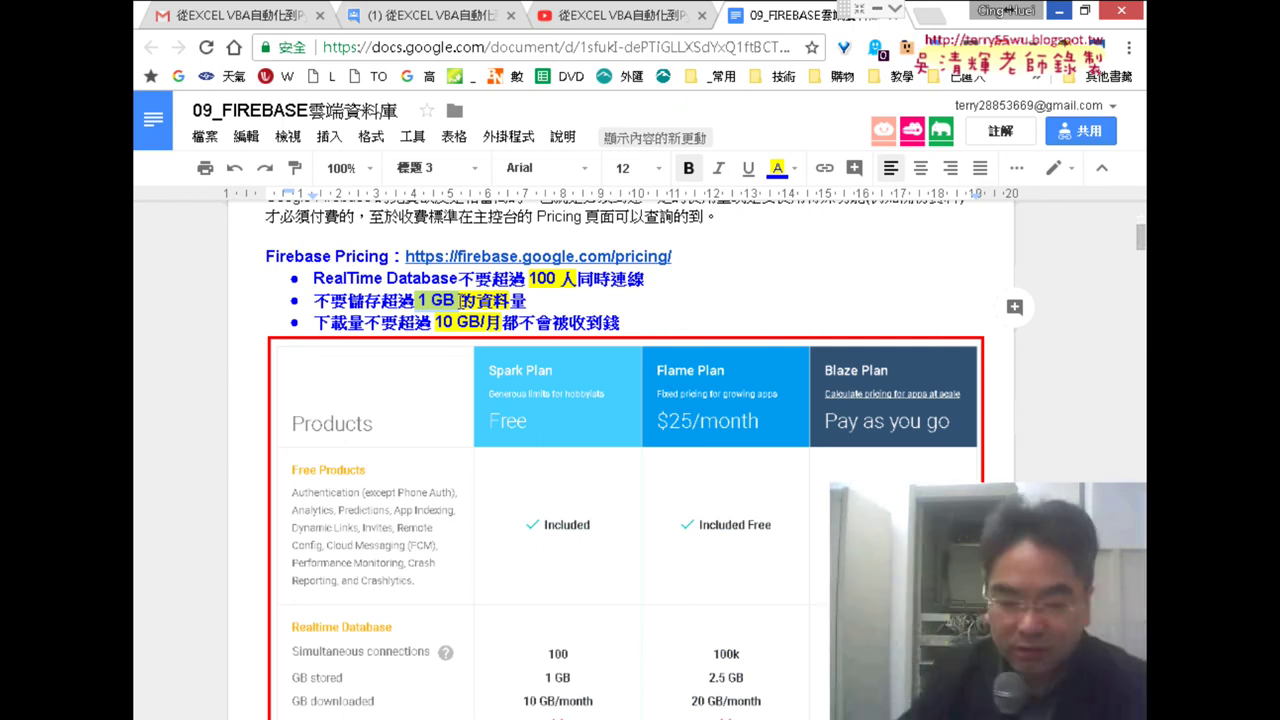
Handwrite '1000mb = 500k' in red beside the pricing link and underline 500k.
{"action": "mouse_move", "coordinate": [731, 262]}
{"action": "left_mouse_down"}
{"action": "mouse_move", "coordinate": [731, 310]}
{"action": "mouse_move", "coordinate": [764, 268]}
{"action": "mouse_move", "coordinate": [889, 292]}
{"action": "mouse_move", "coordinate": [882, 316]}
{"action": "left_mouse_up"}
{"action": "left_click_drag", "start_coordinate": [908, 274], "coordinate": [942, 272]}
{"action": "left_click_drag", "start_coordinate": [908, 290], "coordinate": [958, 298]}
{"action": "mouse_move", "coordinate": [966, 243]}
{"action": "left_mouse_down"}
{"action": "mouse_move", "coordinate": [964, 300]}
{"action": "mouse_move", "coordinate": [978, 248]}
{"action": "mouse_move", "coordinate": [1028, 257]}
{"action": "left_mouse_up"}
{"action": "mouse_move", "coordinate": [1046, 258]}
{"action": "left_mouse_down"}
{"action": "mouse_move", "coordinate": [1044, 282]}
{"action": "mouse_move", "coordinate": [1068, 282]}
{"action": "left_mouse_up"}
{"action": "left_click_drag", "start_coordinate": [958, 290], "coordinate": [1048, 292]}
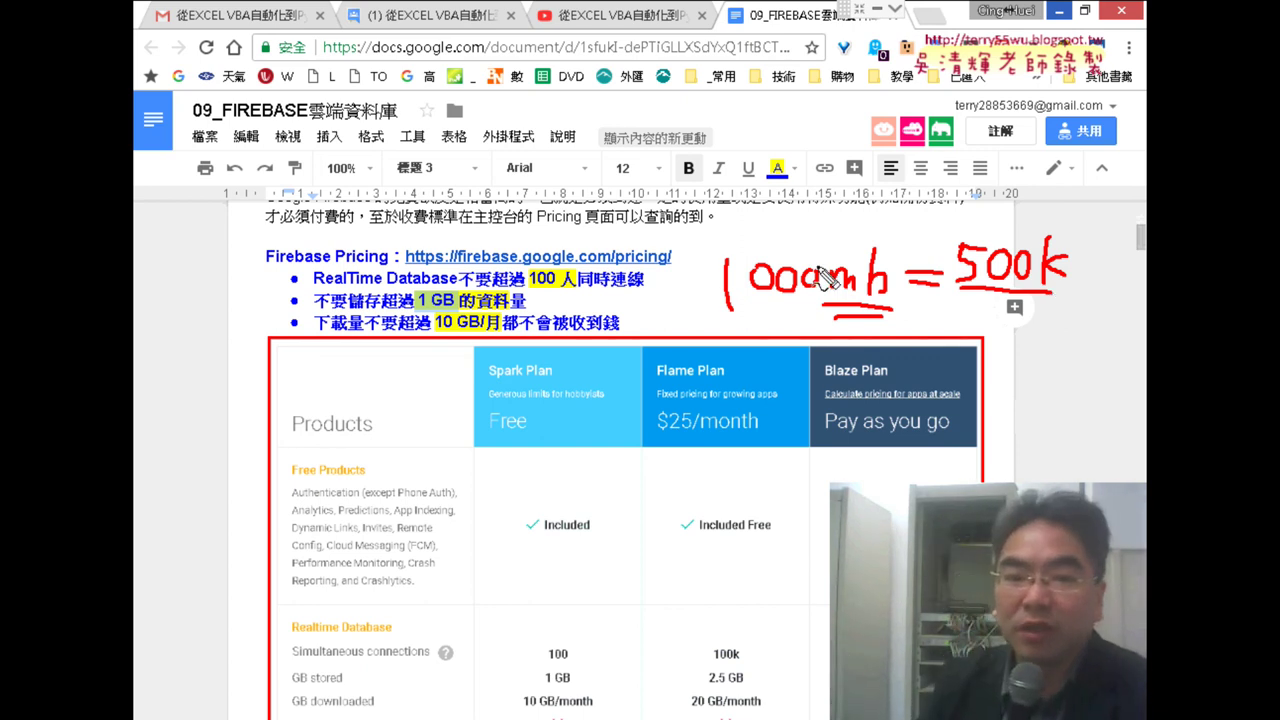
Underline 1 GB in red, then erase all the handwritten ink with Escape.
{"action": "left_click_drag", "start_coordinate": [418, 312], "coordinate": [456, 311]}
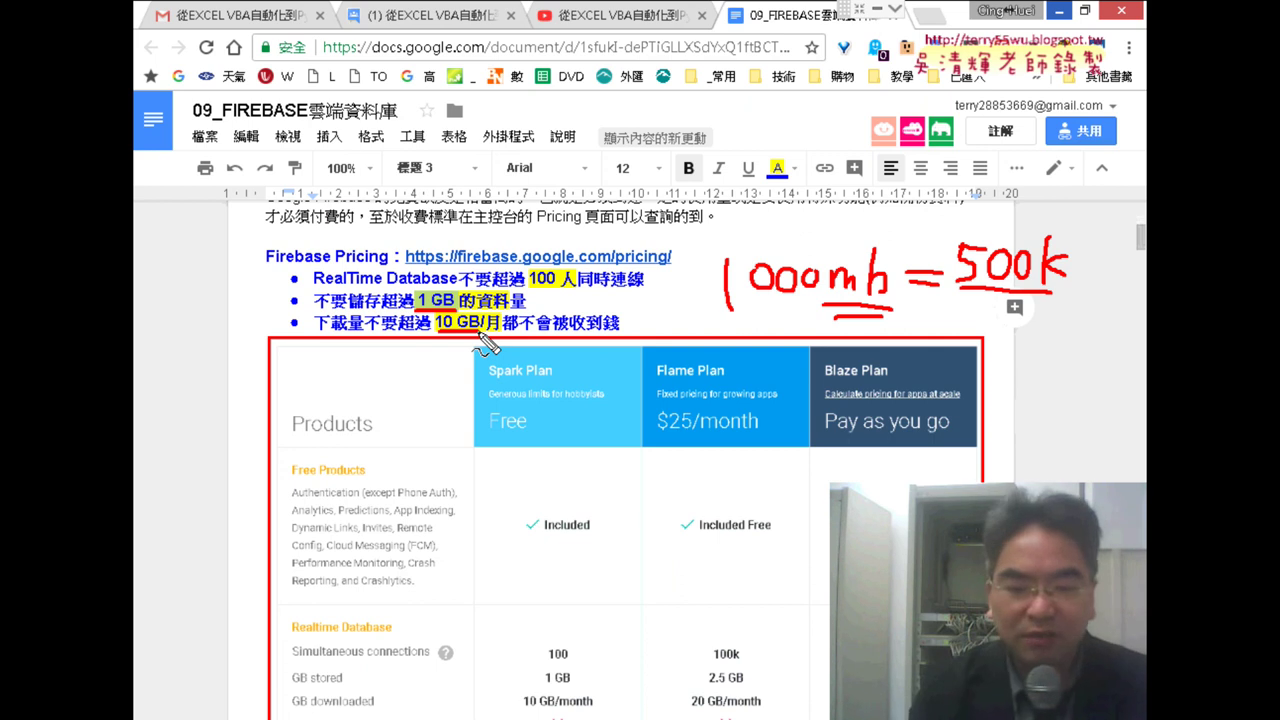
{"action": "key", "text": "Escape"}
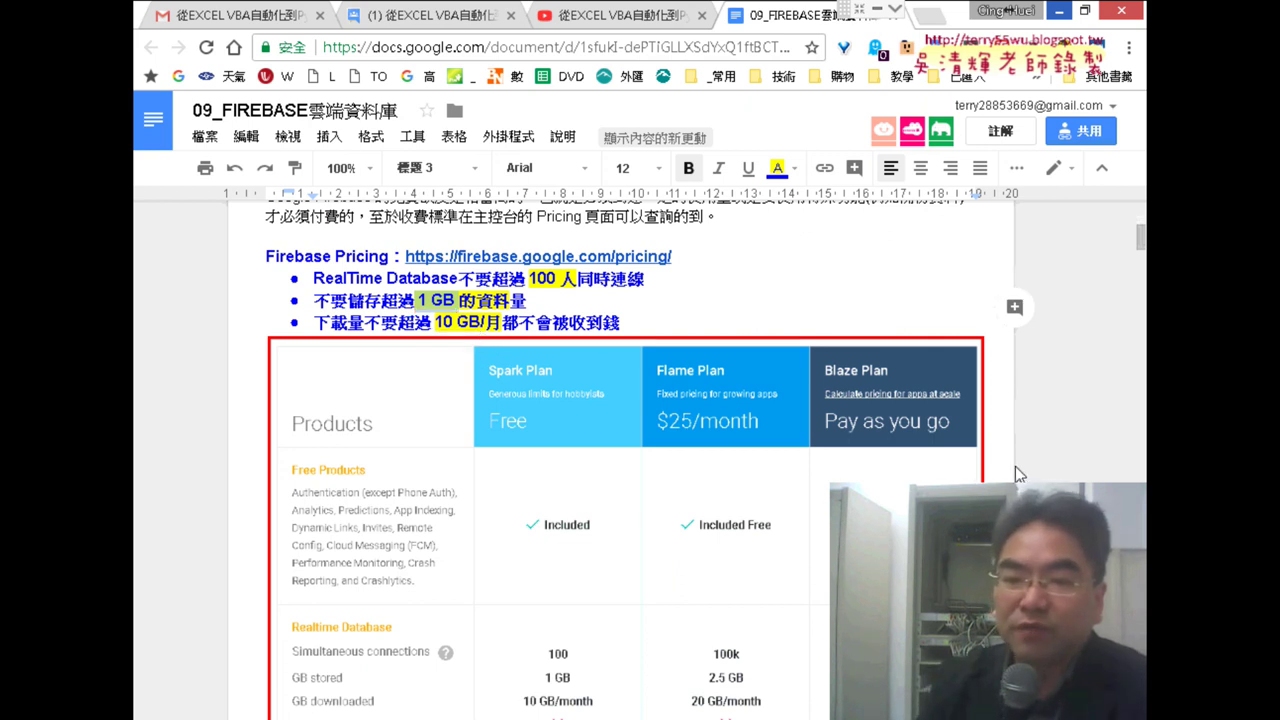
{"action": "scroll", "coordinate": [1015, 466], "scroll_direction": "down", "scroll_amount": 1}
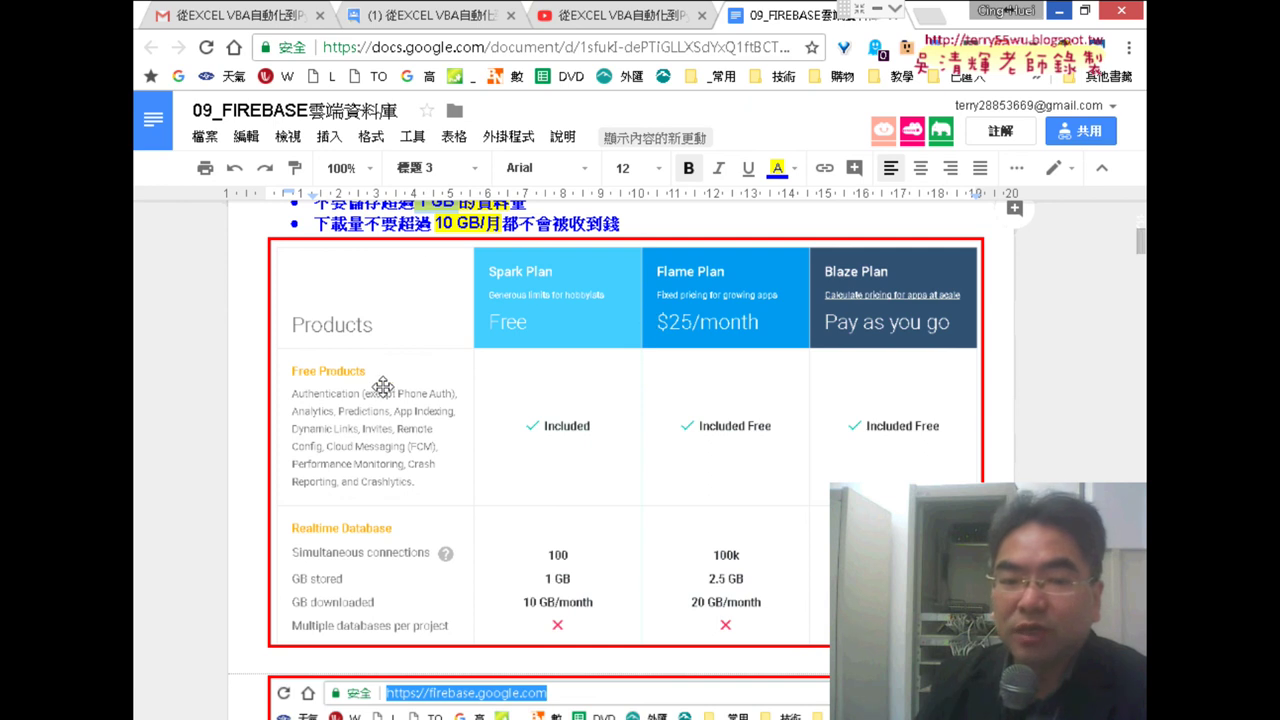
Preview the address behind the Firebase pricing link, then dismiss the preview.
{"action": "scroll", "coordinate": [421, 389], "scroll_direction": "up", "scroll_amount": 3}
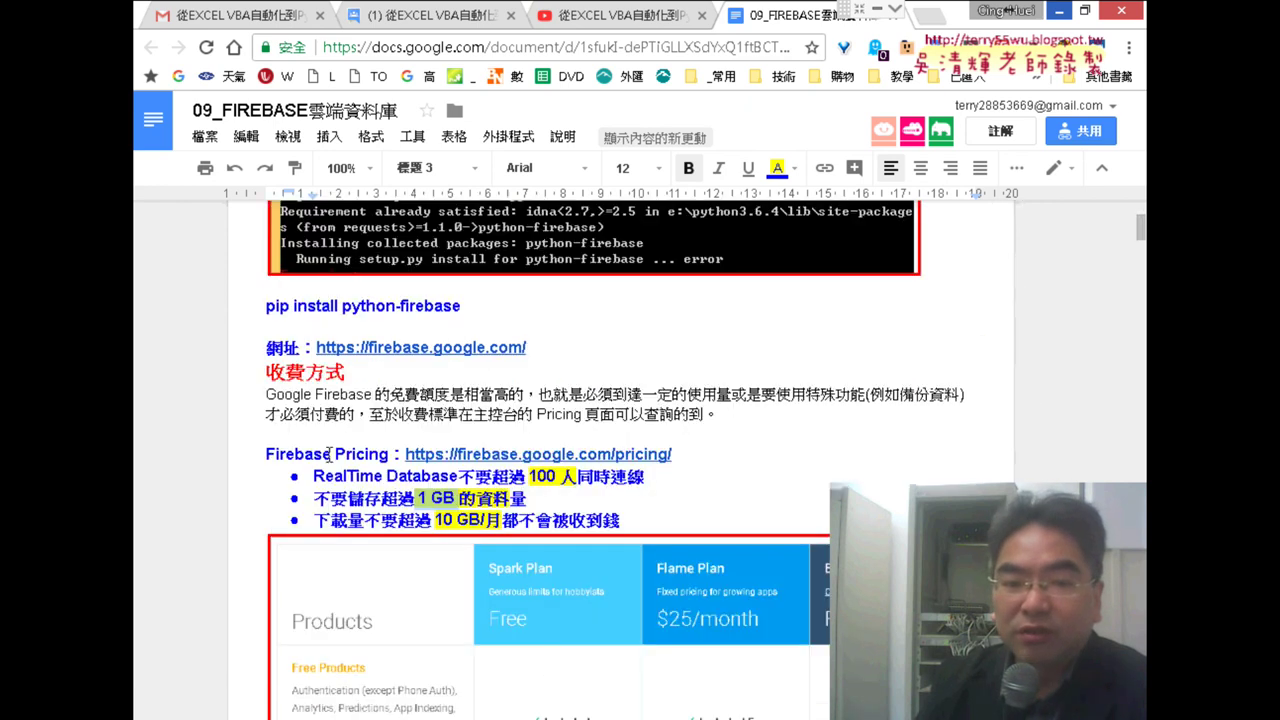
{"action": "left_click_drag", "start_coordinate": [265, 454], "coordinate": [349, 457]}
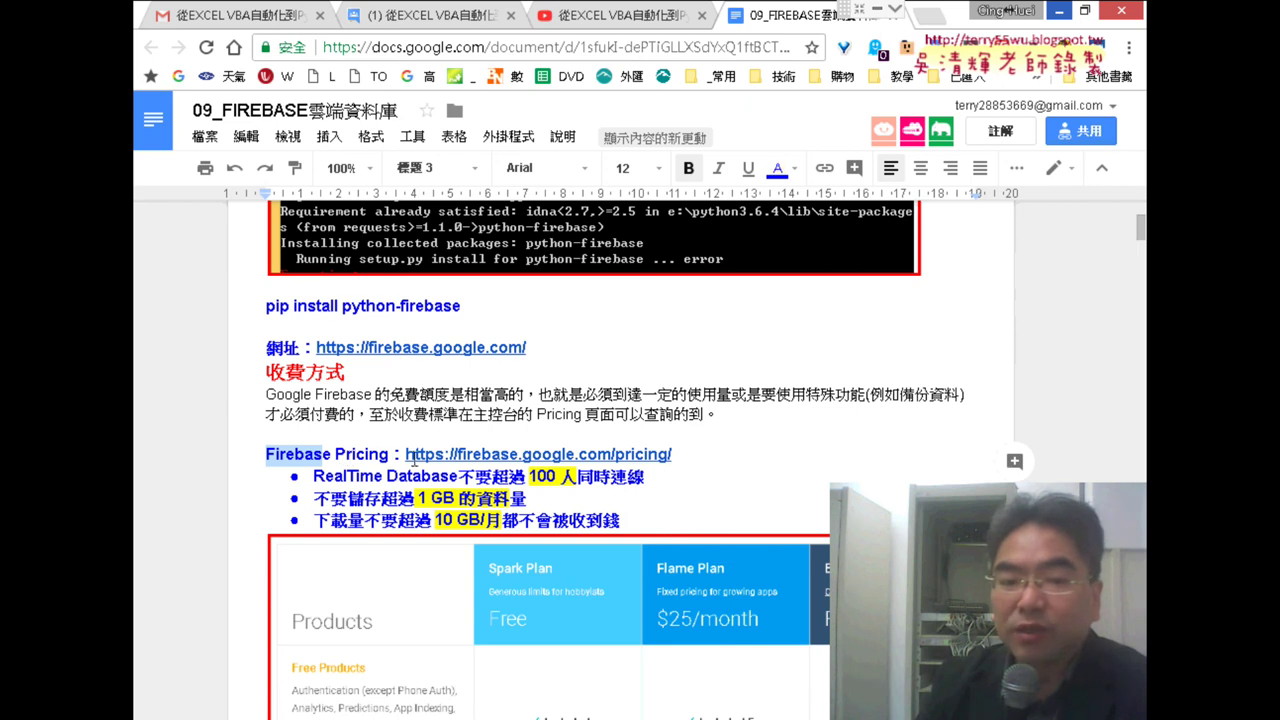
{"action": "left_click", "coordinate": [460, 455]}
{"action": "scroll", "coordinate": [1020, 460], "scroll_direction": "down", "scroll_amount": 2}
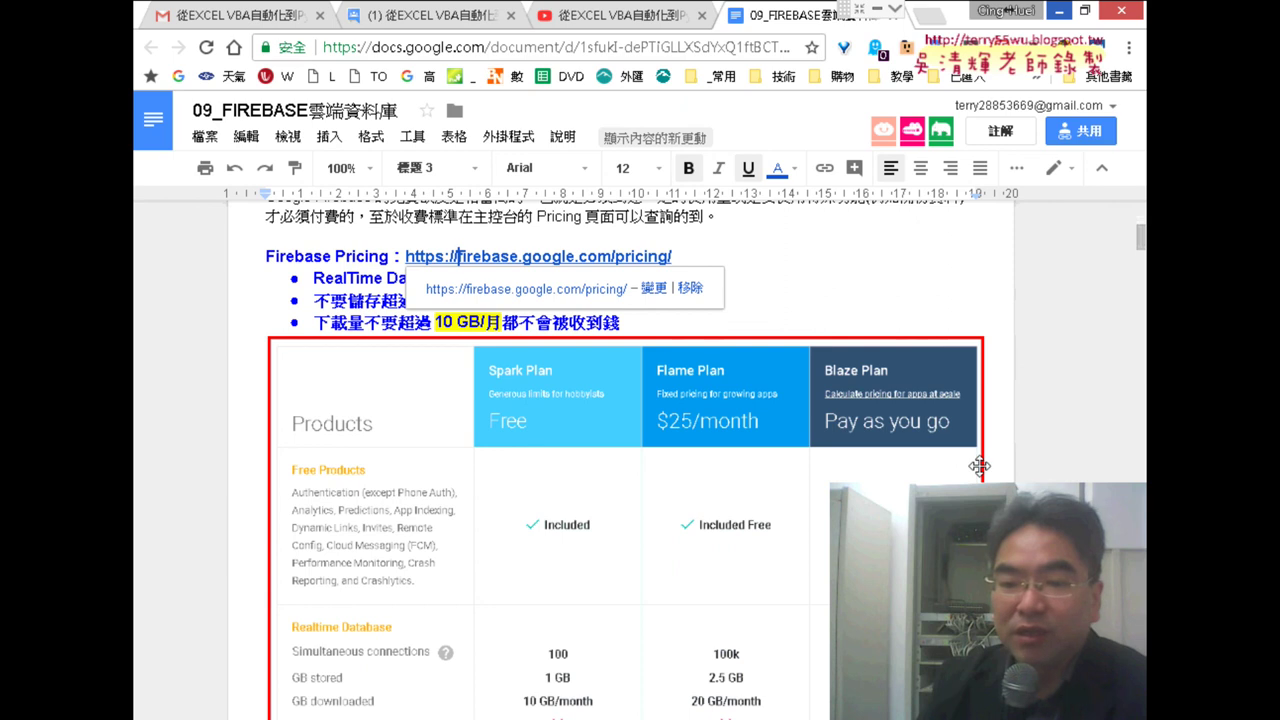
{"action": "scroll", "coordinate": [979, 466], "scroll_direction": "down", "scroll_amount": 1}
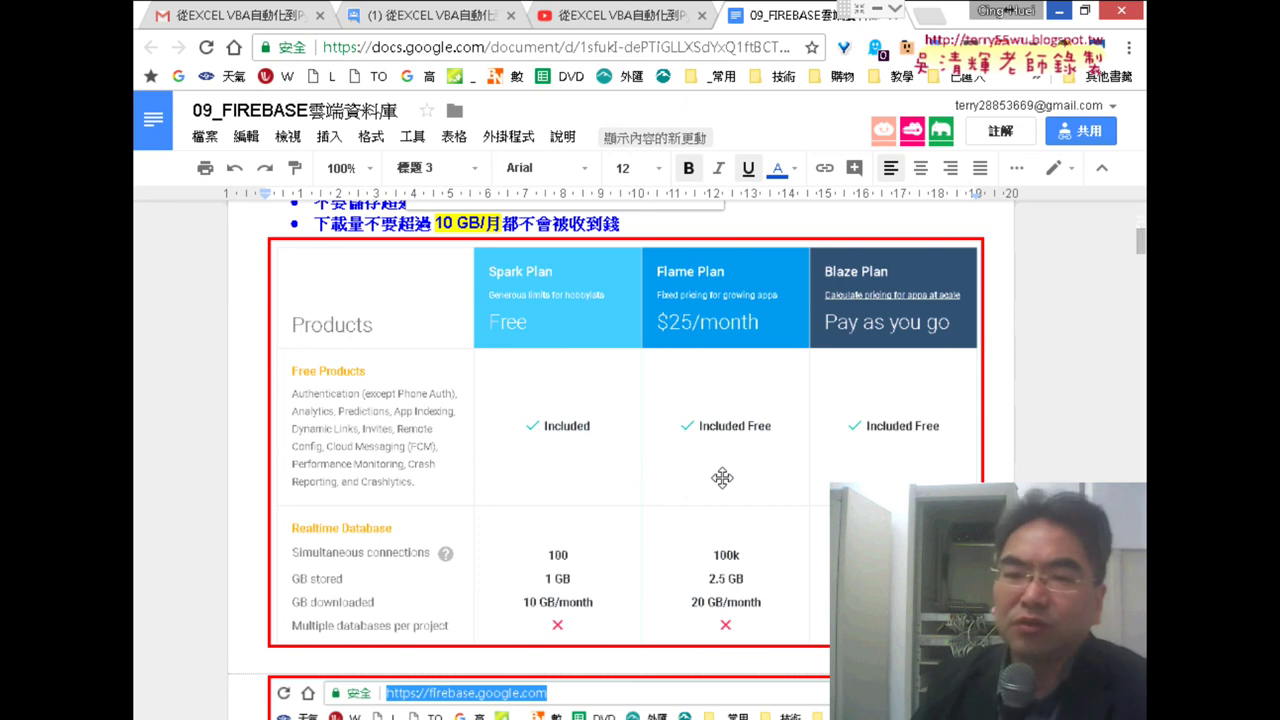
{"action": "scroll", "coordinate": [722, 477], "scroll_direction": "up", "scroll_amount": 1}
{"action": "scroll", "coordinate": [722, 477], "scroll_direction": "up", "scroll_amount": 1}
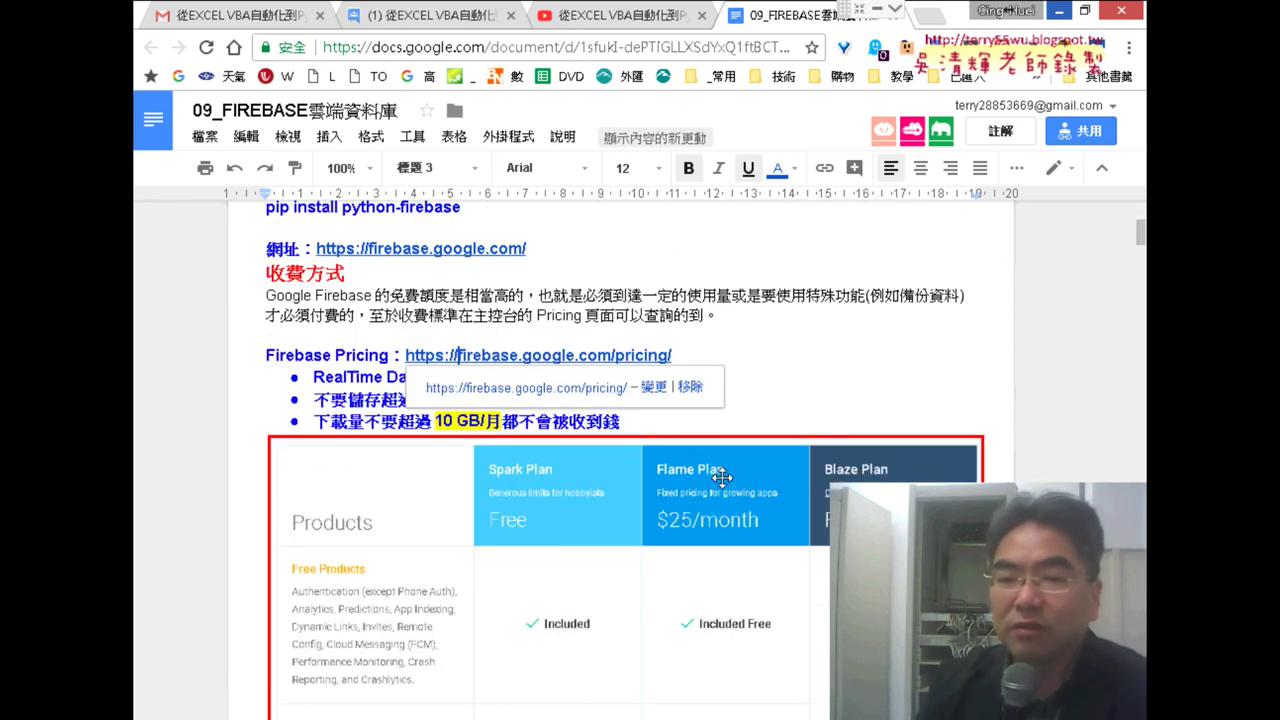
{"action": "left_click", "coordinate": [672, 405]}
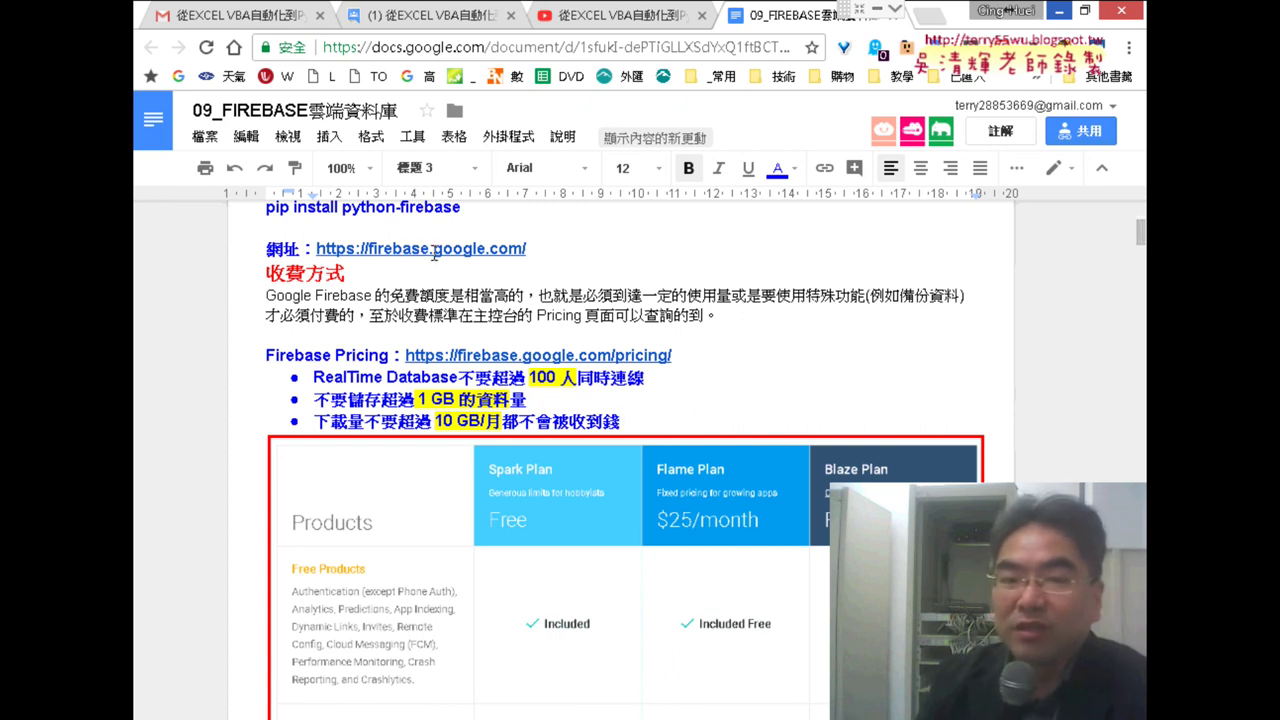
{"action": "left_click", "coordinate": [433, 252]}
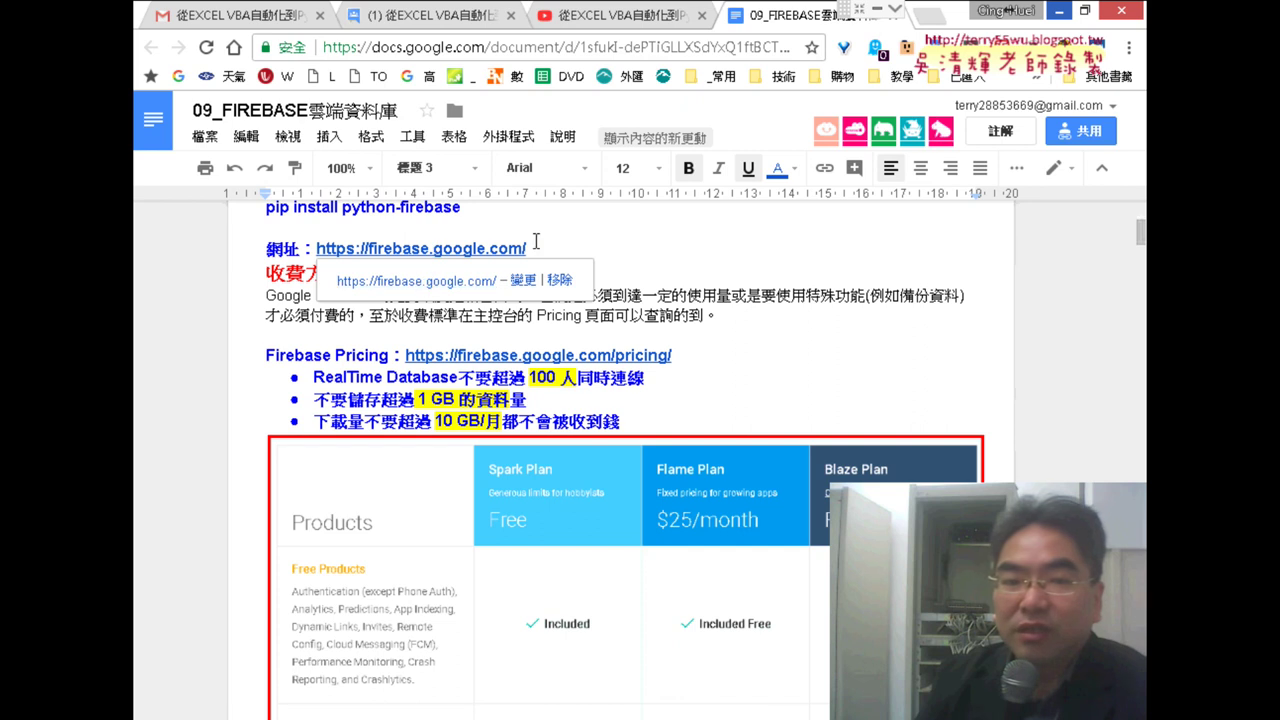
{"action": "left_click_drag", "start_coordinate": [526, 248], "coordinate": [317, 248]}
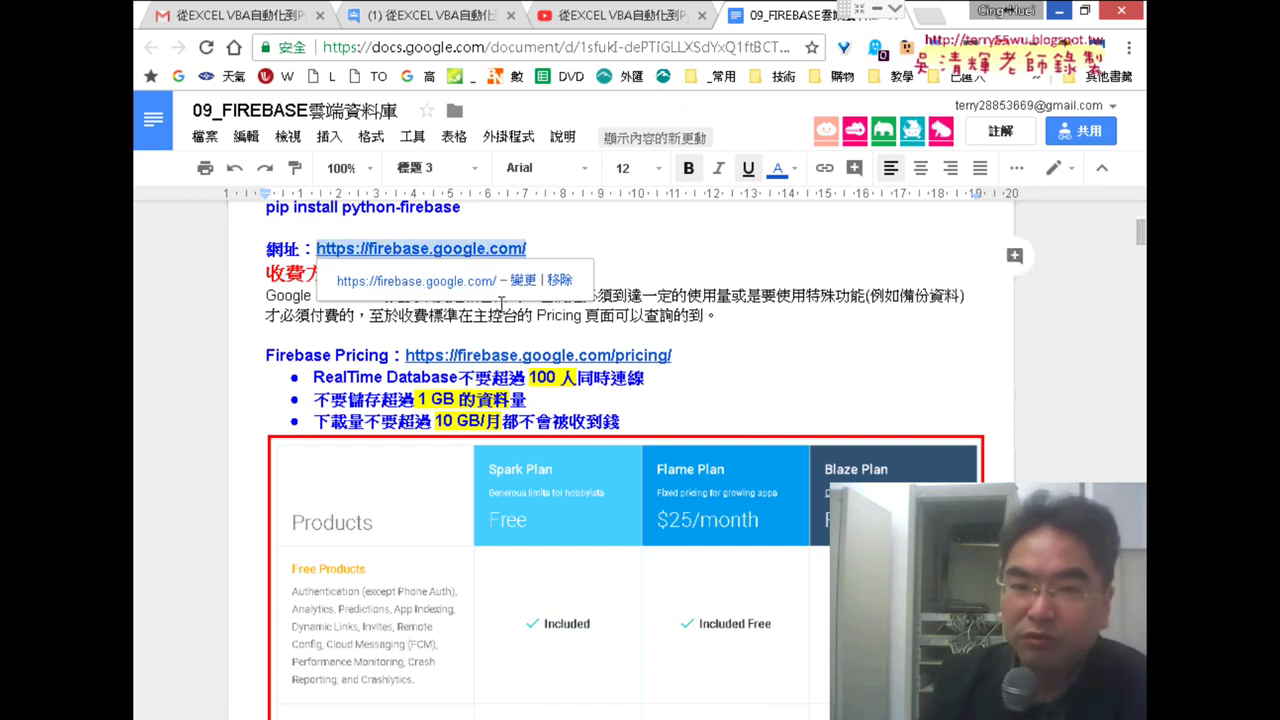
{"action": "left_click", "coordinate": [441, 281]}
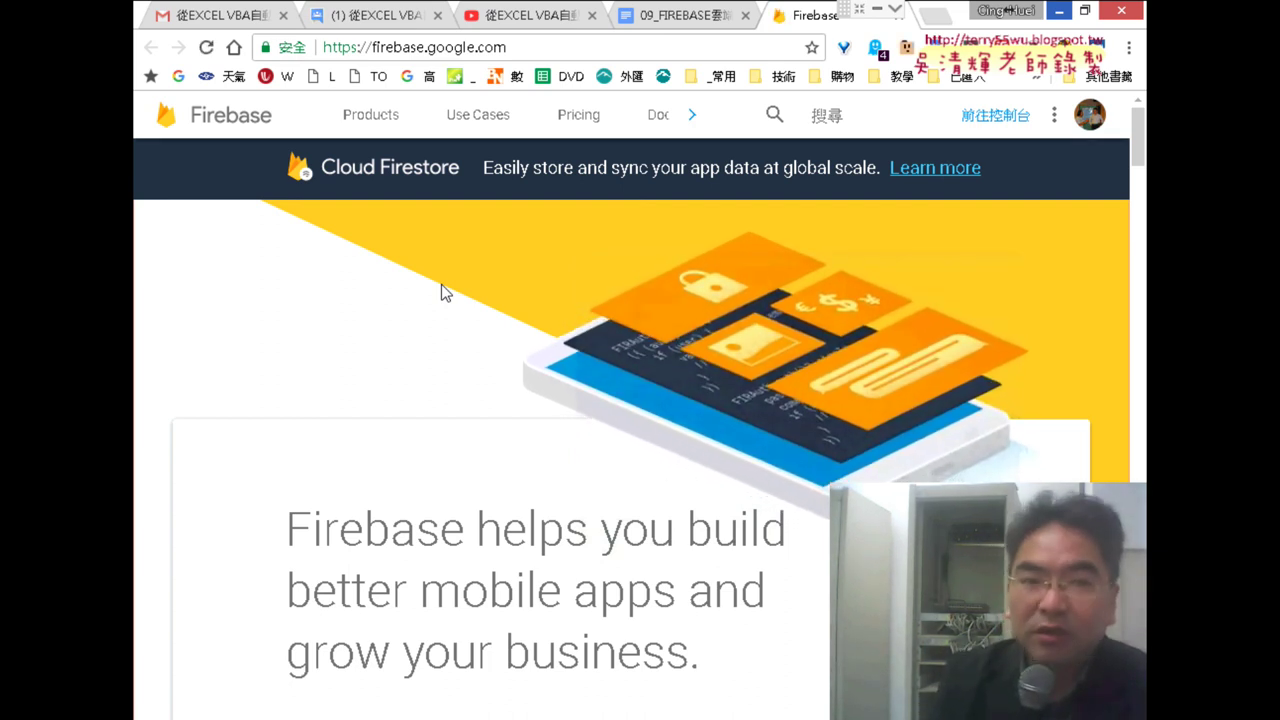
{"action": "left_click_drag", "start_coordinate": [262, 140], "coordinate": [256, 144]}
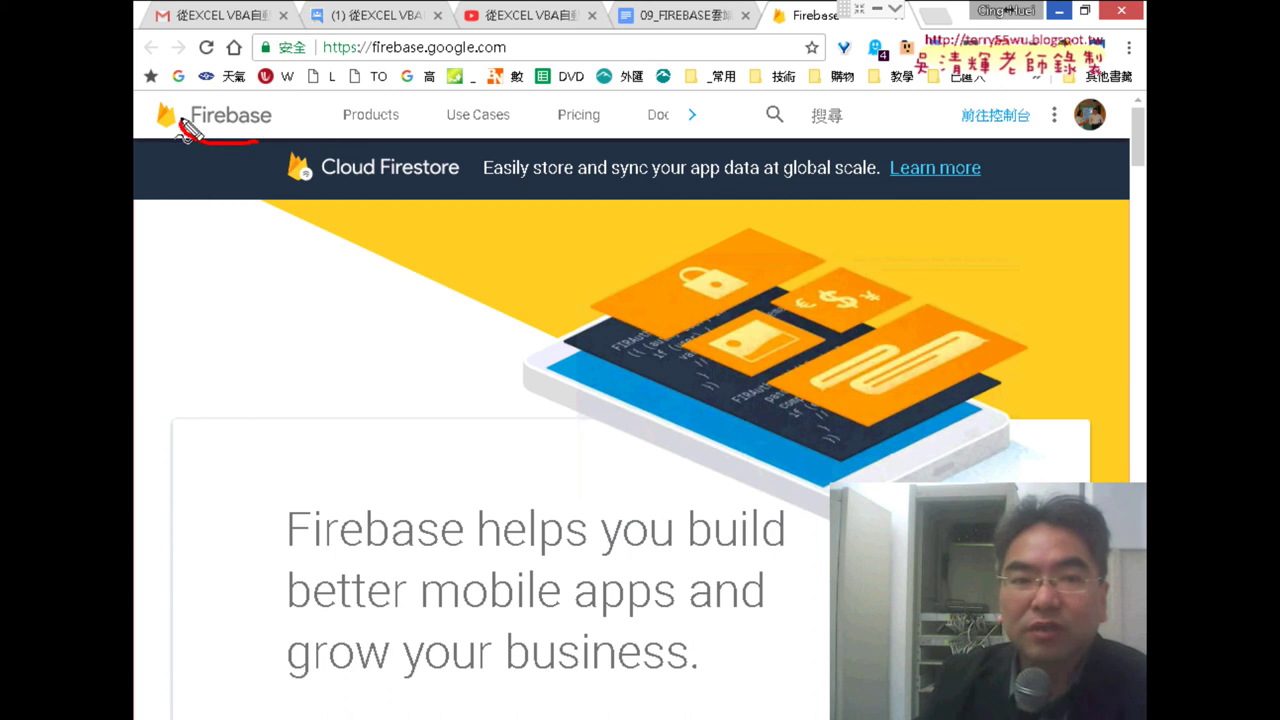
{"action": "left_click_drag", "start_coordinate": [250, 330], "coordinate": [268, 188]}
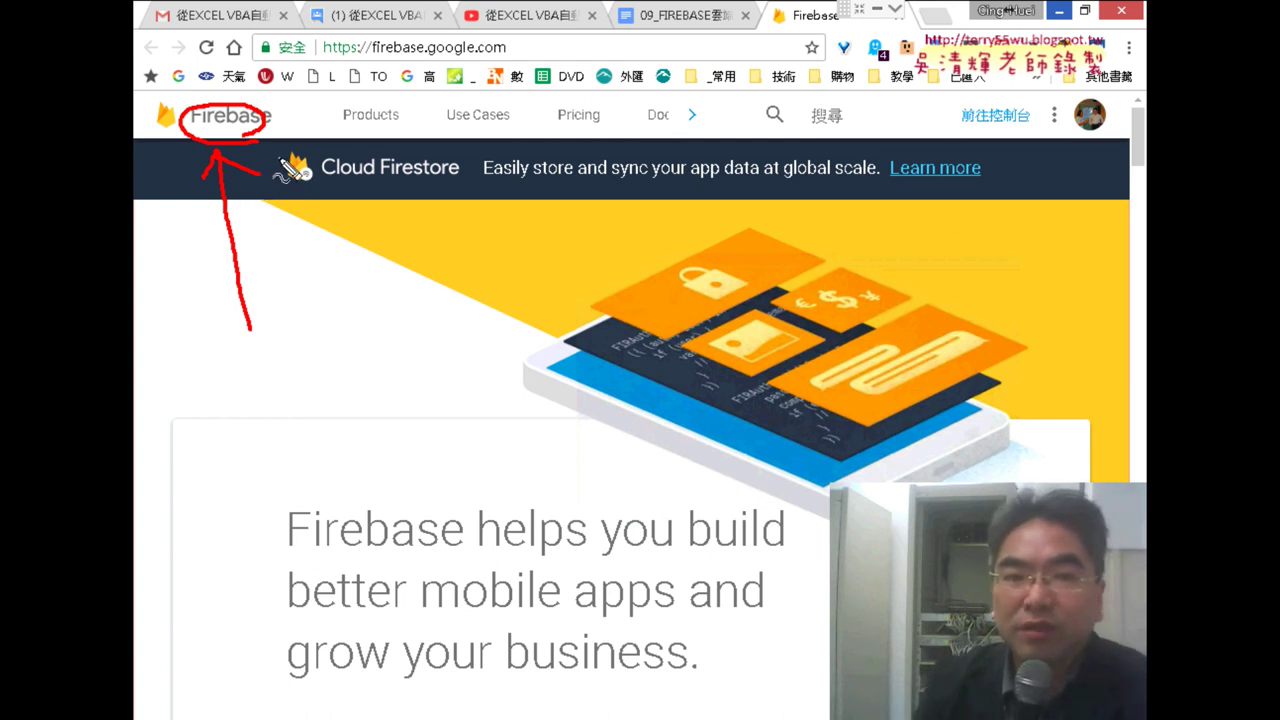
{"action": "left_click_drag", "start_coordinate": [378, 57], "coordinate": [507, 56]}
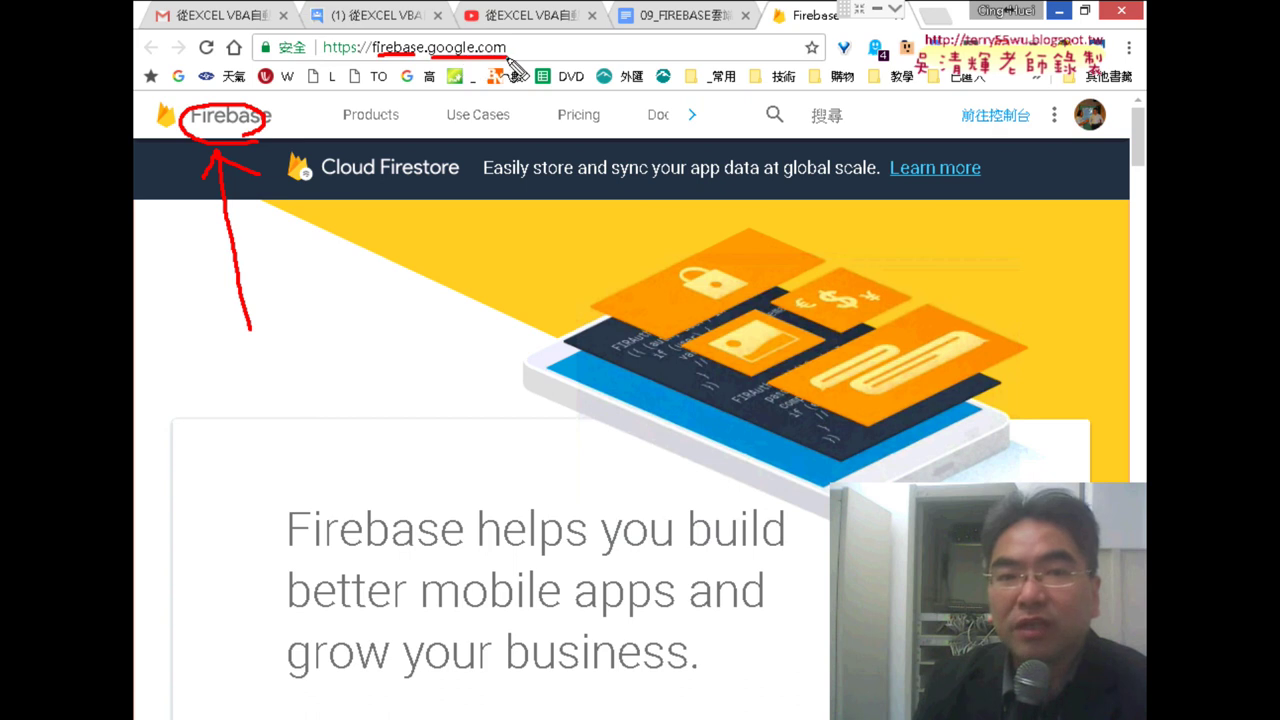
{"action": "left_click_drag", "start_coordinate": [378, 56], "coordinate": [420, 56]}
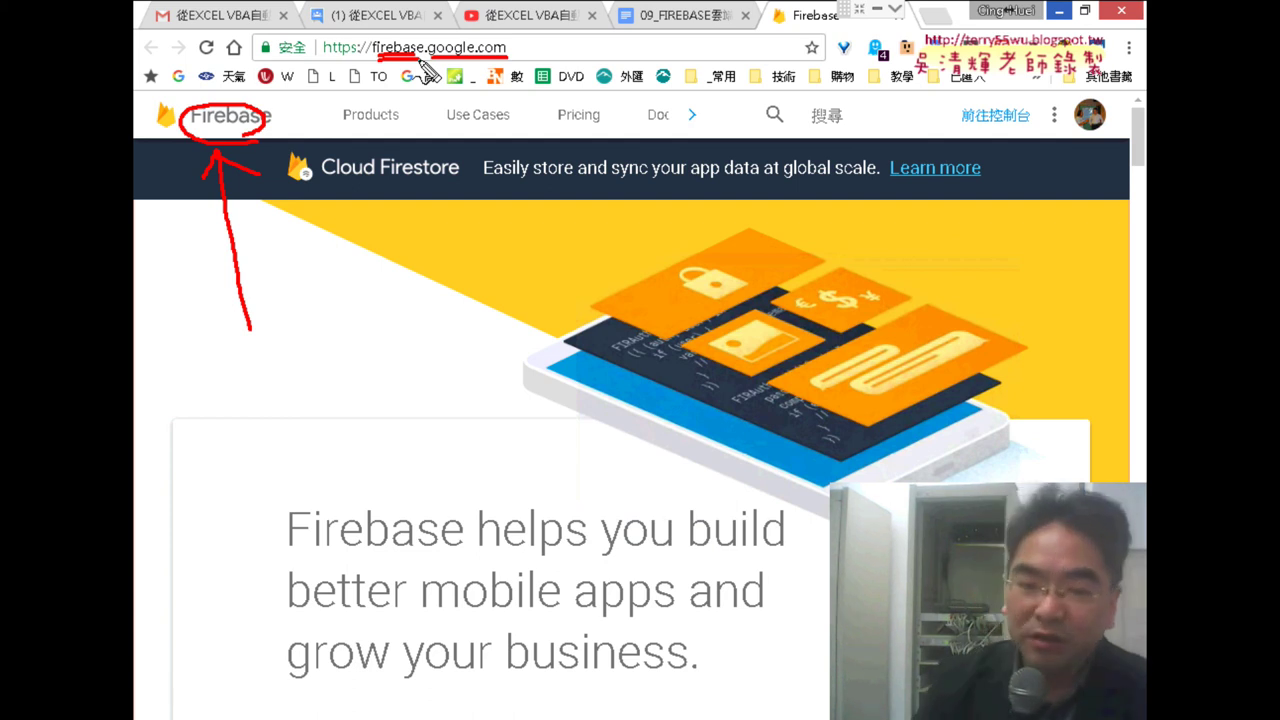
{"action": "key", "text": "Escape"}
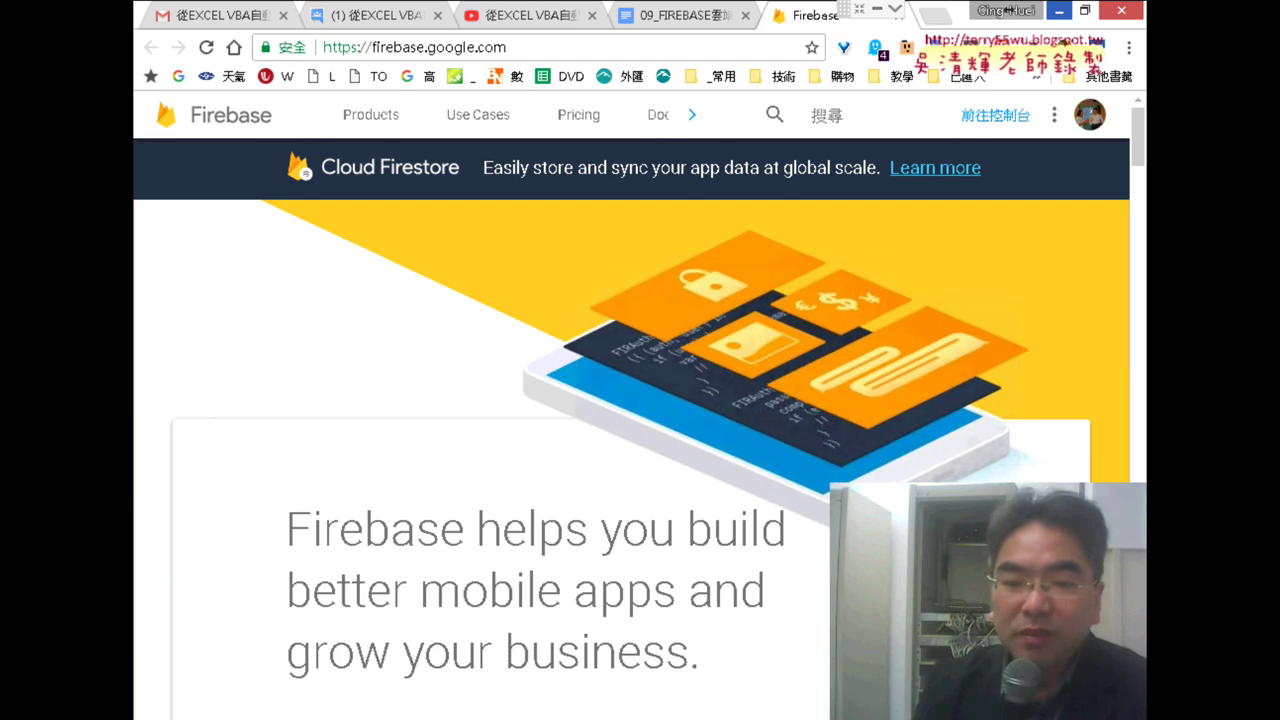
{"action": "scroll", "coordinate": [743, 560], "scroll_direction": "down", "scroll_amount": 4}
{"action": "scroll", "coordinate": [620, 420], "scroll_direction": "down", "scroll_amount": 3}
{"action": "scroll", "coordinate": [620, 420], "scroll_direction": "up", "scroll_amount": 2}
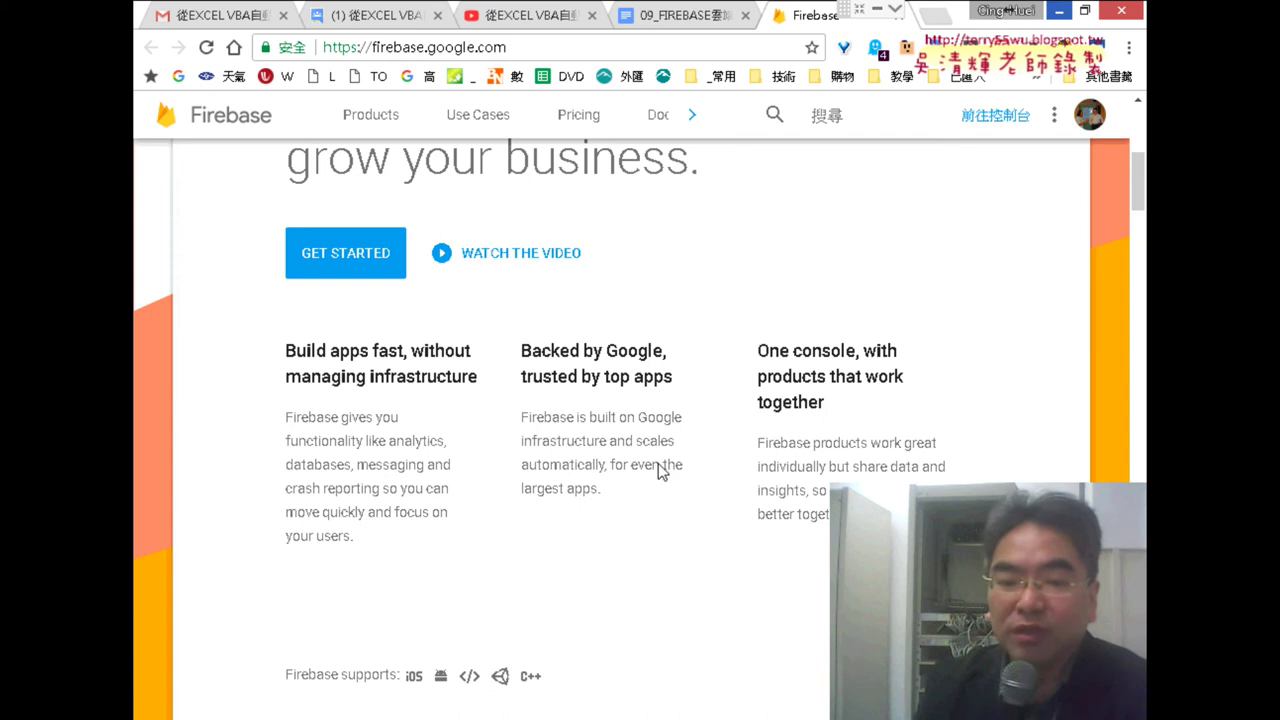
{"action": "scroll", "coordinate": [736, 470], "scroll_direction": "down", "scroll_amount": 3}
{"action": "scroll", "coordinate": [736, 470], "scroll_direction": "up", "scroll_amount": 3}
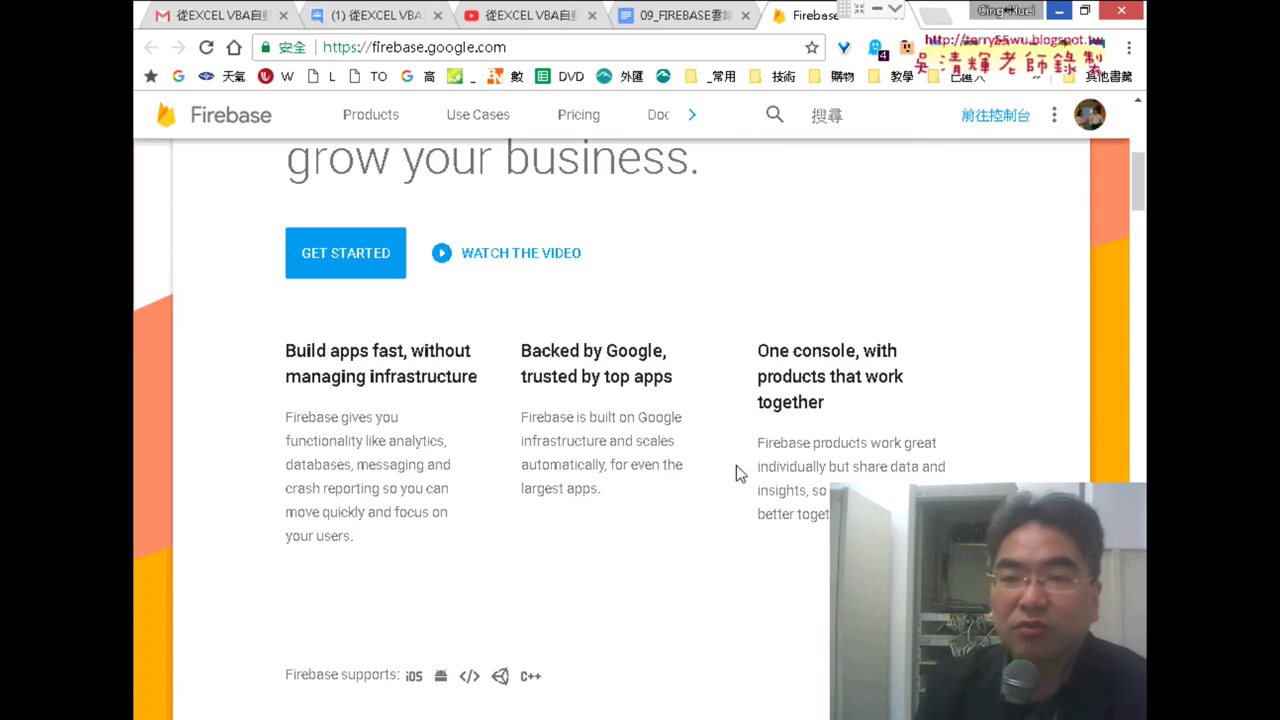
{"action": "right_click", "coordinate": [784, 253]}
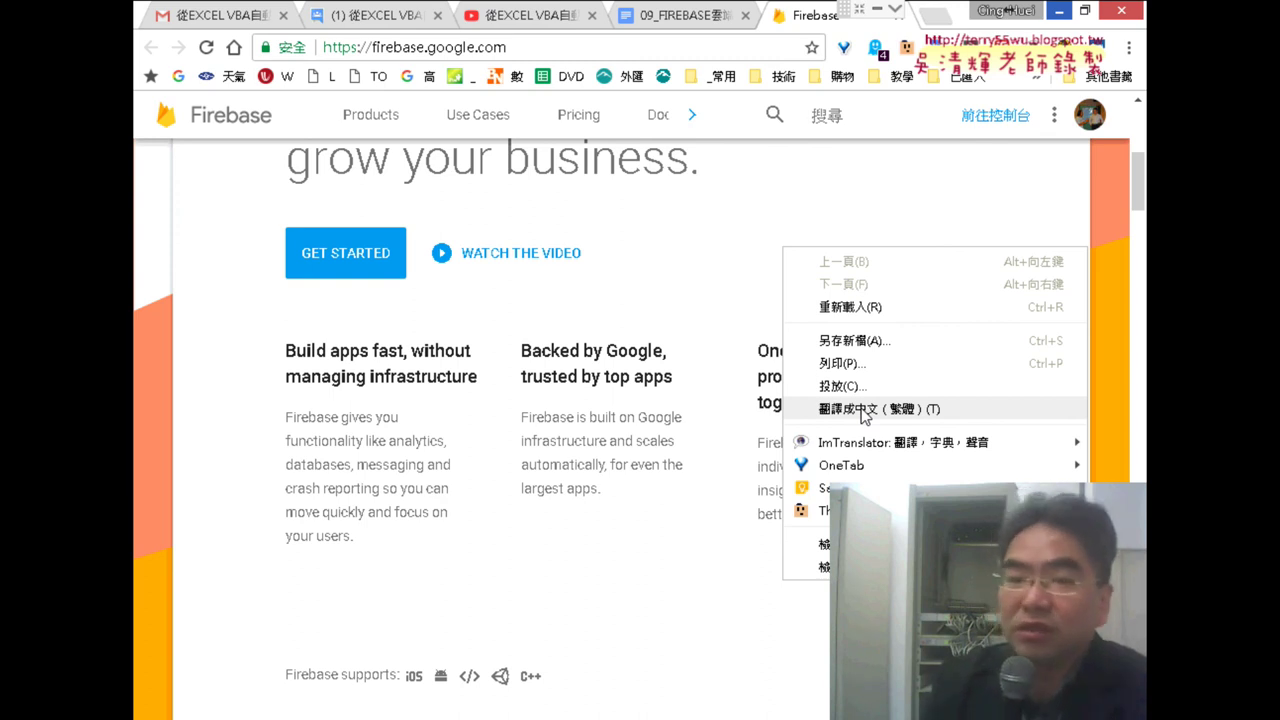
Translate the Firebase homepage to 中文(繁體) and highlight the phrase 無需管理基礎設施.
{"action": "left_click", "coordinate": [866, 412]}
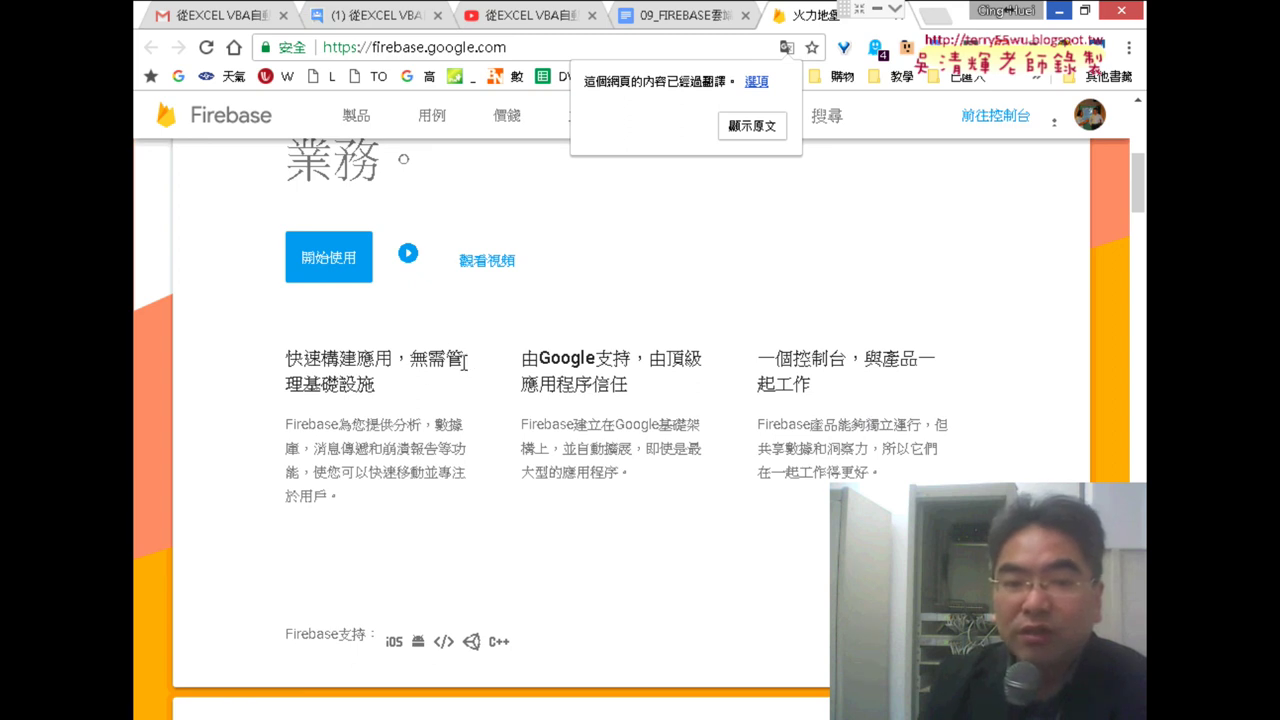
{"action": "left_click_drag", "start_coordinate": [374, 385], "coordinate": [412, 358]}
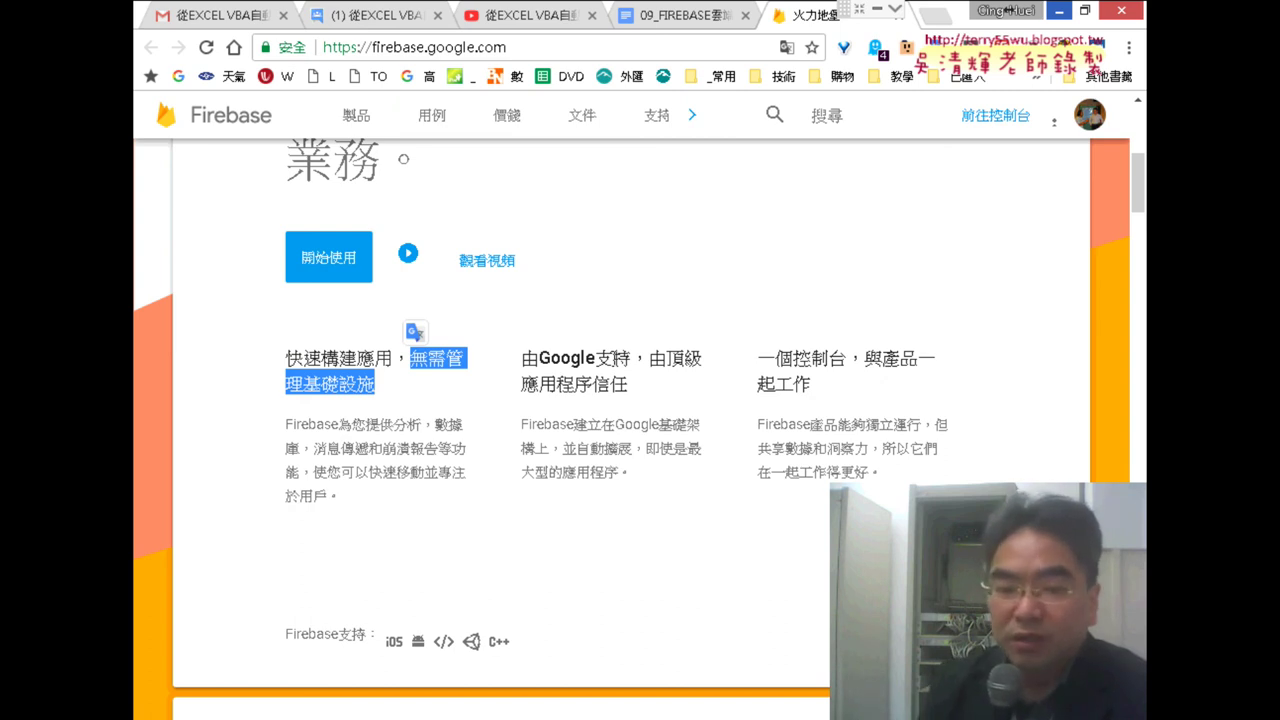
{"action": "scroll", "coordinate": [708, 399], "scroll_direction": "down", "scroll_amount": 1}
{"action": "scroll", "coordinate": [708, 399], "scroll_direction": "down", "scroll_amount": 2}
{"action": "scroll", "coordinate": [709, 400], "scroll_direction": "down", "scroll_amount": 1}
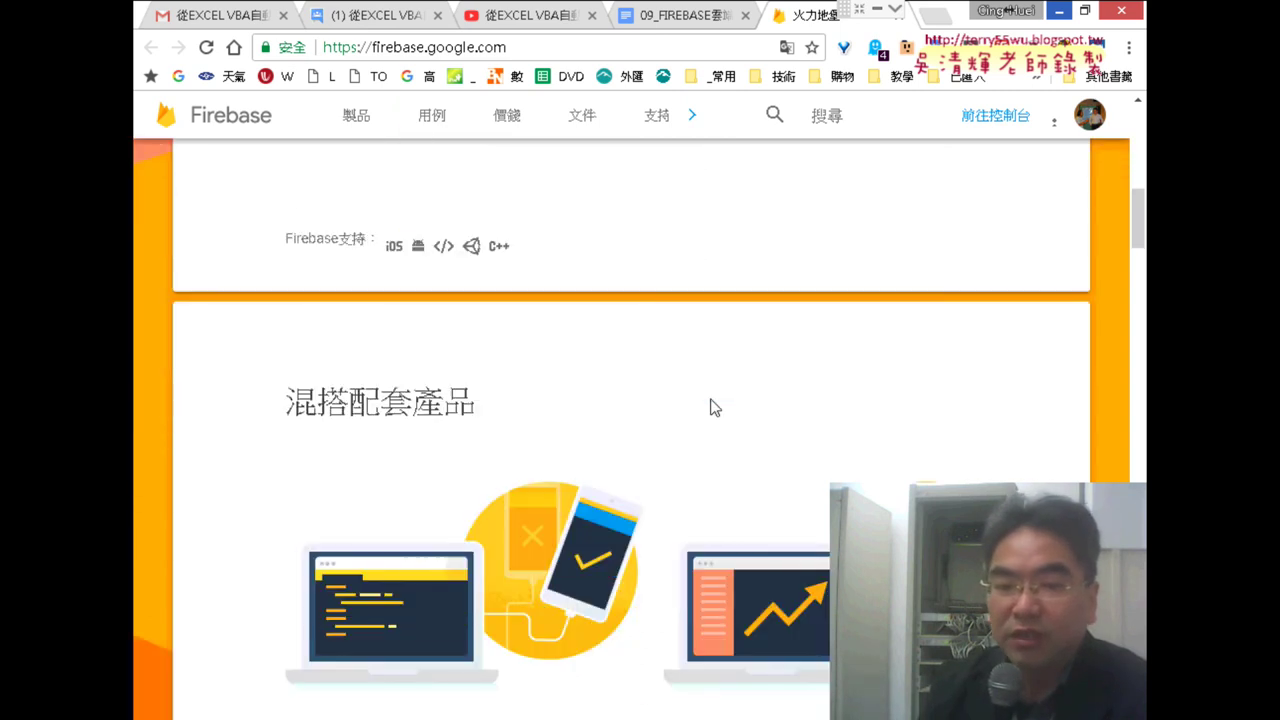
Use 開始使用 to reach the Firebase console welcome page, then switch back to the 09_FIREBASE notes.
{"action": "scroll", "coordinate": [710, 402], "scroll_direction": "down", "scroll_amount": 2}
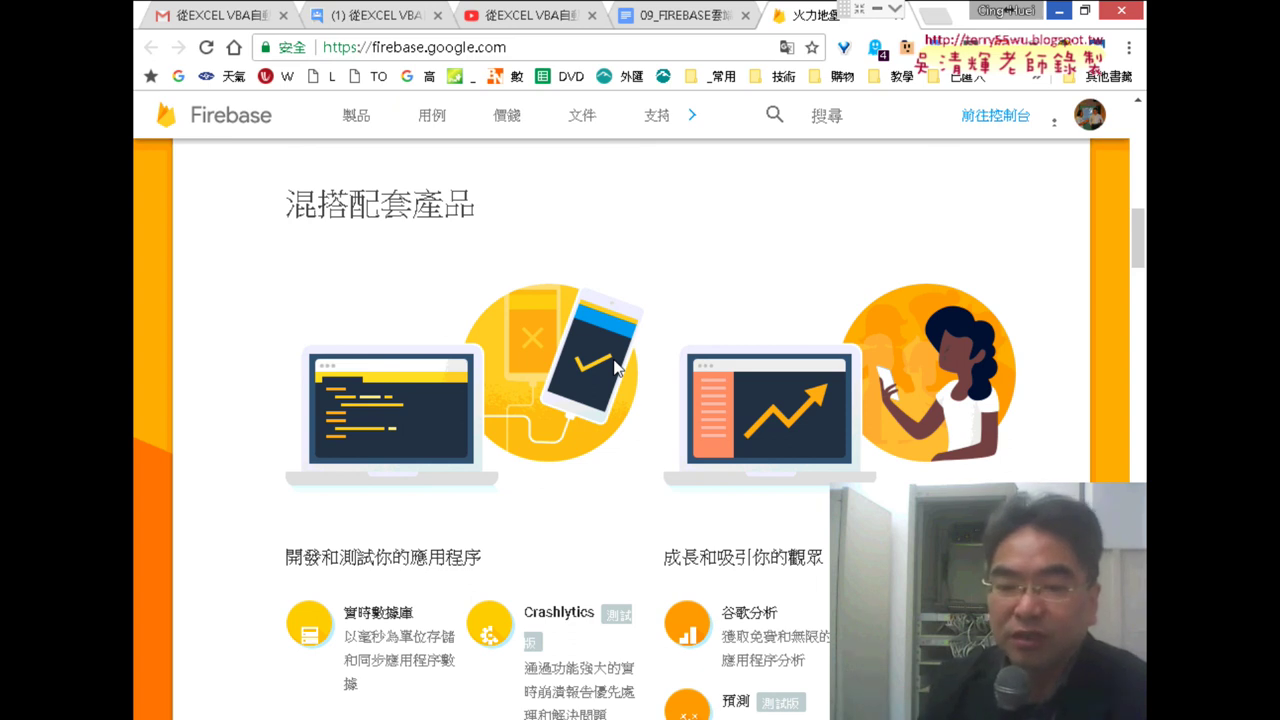
{"action": "scroll", "coordinate": [617, 368], "scroll_direction": "down", "scroll_amount": 3}
{"action": "scroll", "coordinate": [617, 368], "scroll_direction": "up", "scroll_amount": 3}
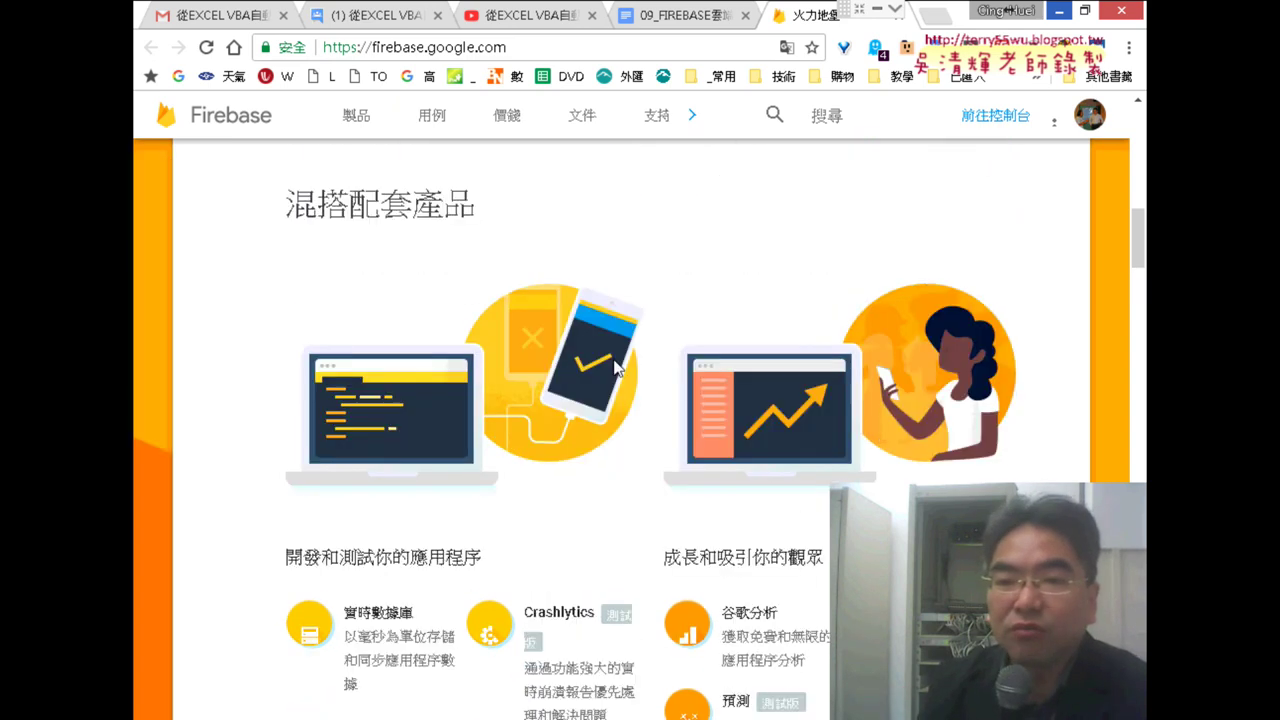
{"action": "scroll", "coordinate": [617, 368], "scroll_direction": "up", "scroll_amount": 3}
{"action": "scroll", "coordinate": [617, 368], "scroll_direction": "up", "scroll_amount": 5}
{"action": "scroll", "coordinate": [617, 368], "scroll_direction": "up", "scroll_amount": 2}
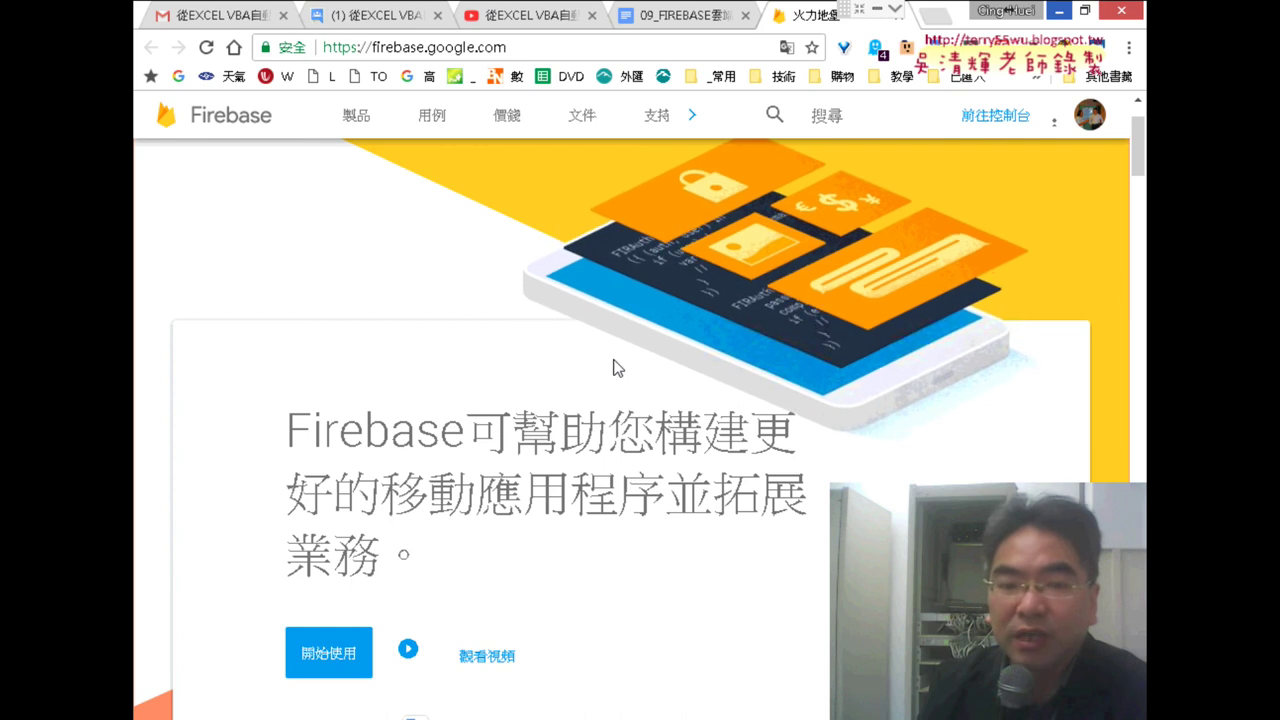
{"action": "scroll", "coordinate": [617, 368], "scroll_direction": "down", "scroll_amount": 1}
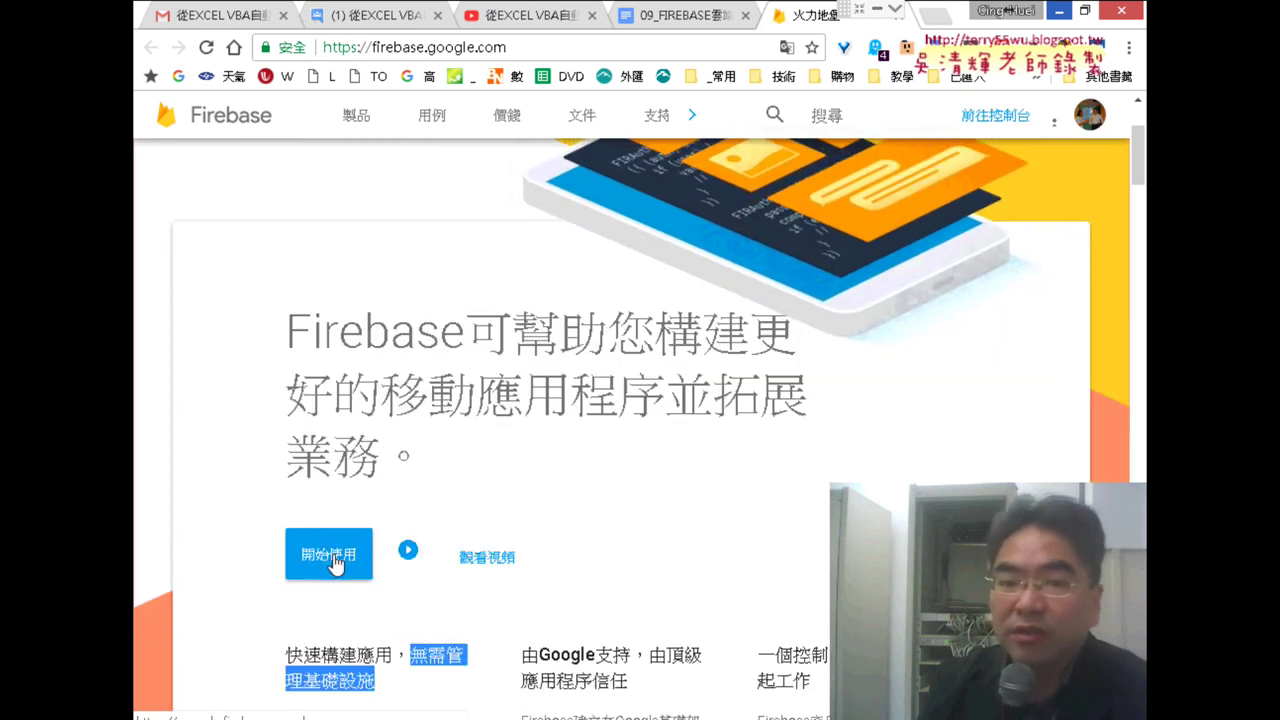
{"action": "left_click", "coordinate": [336, 561]}
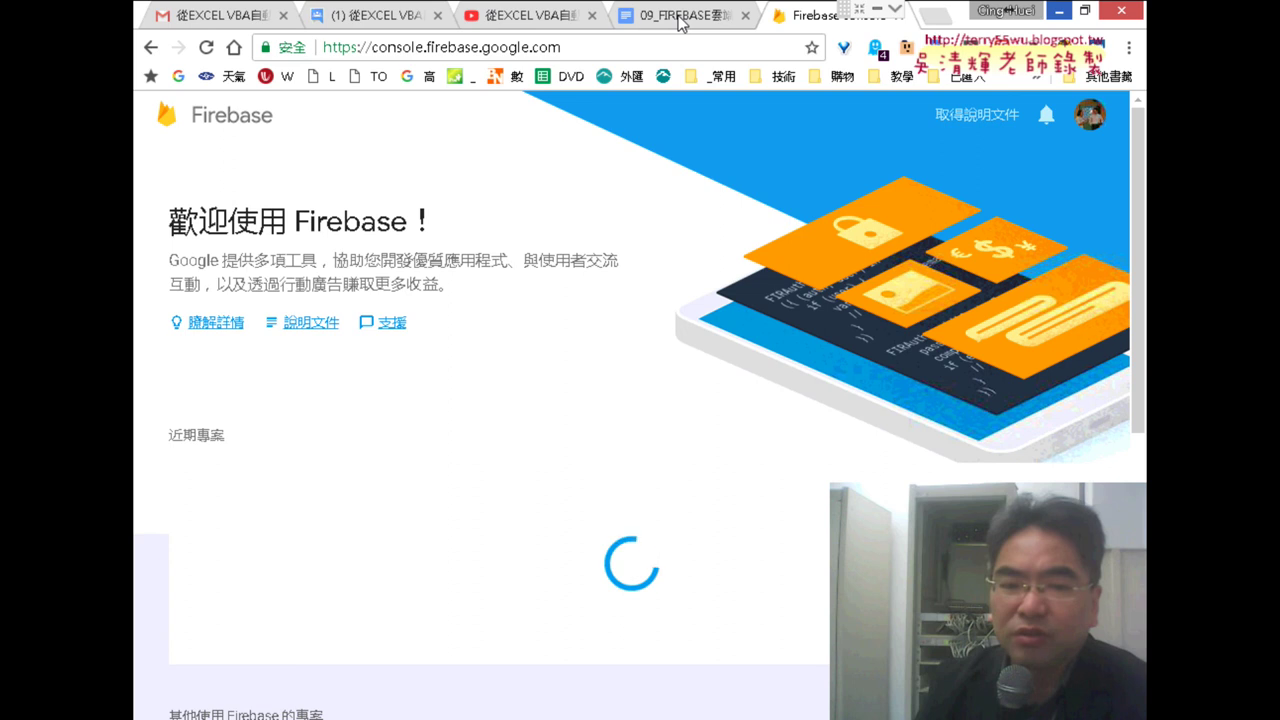
{"action": "left_click", "coordinate": [682, 18]}
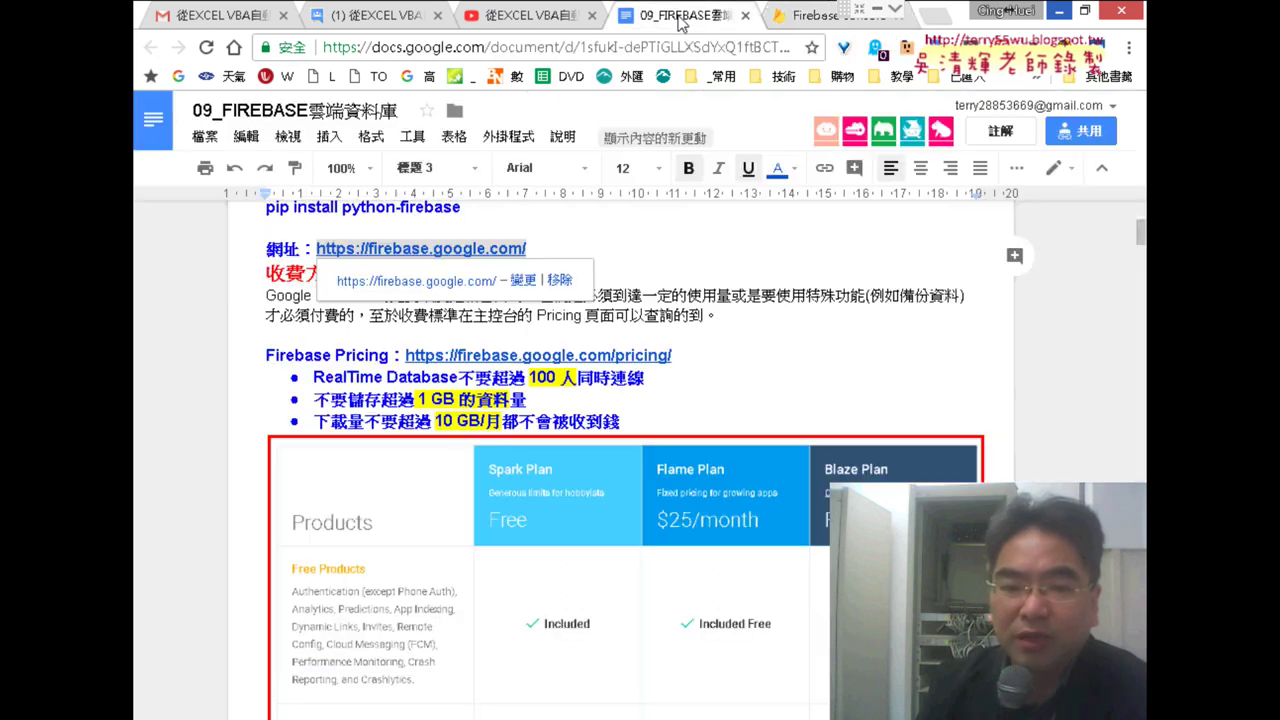
Scroll past the pricing table to the Firebase welcome and 新增專案 app01 screenshots.
{"action": "scroll", "coordinate": [743, 321], "scroll_direction": "down", "scroll_amount": 4}
{"action": "scroll", "coordinate": [743, 321], "scroll_direction": "down", "scroll_amount": 1}
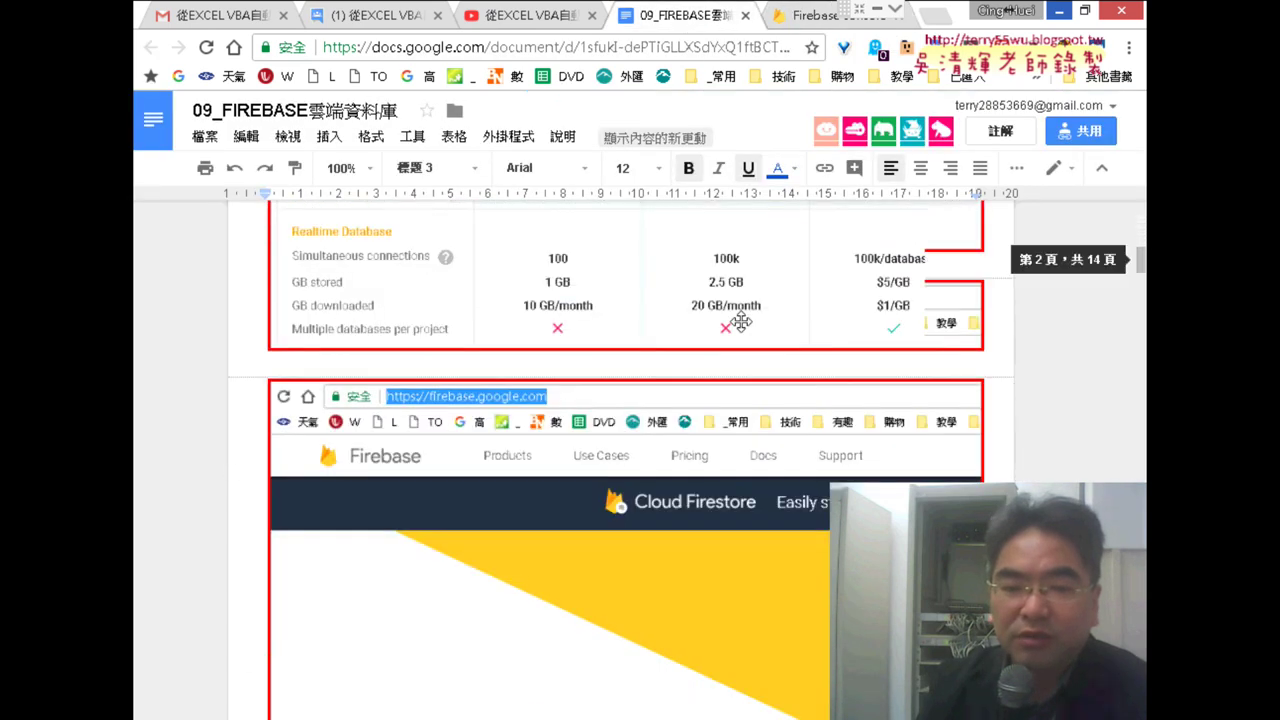
{"action": "scroll", "coordinate": [743, 321], "scroll_direction": "down", "scroll_amount": 1}
{"action": "scroll", "coordinate": [741, 321], "scroll_direction": "down", "scroll_amount": 1}
{"action": "scroll", "coordinate": [741, 321], "scroll_direction": "down", "scroll_amount": 2}
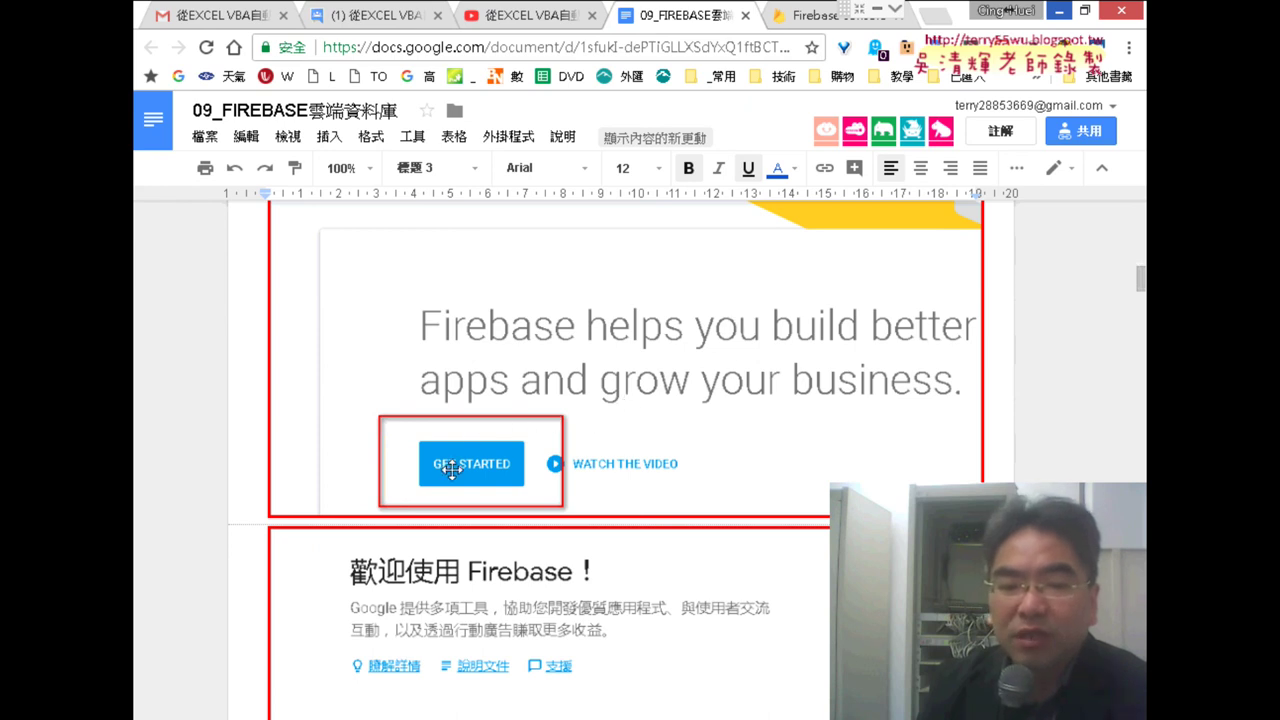
{"action": "scroll", "coordinate": [451, 468], "scroll_direction": "down", "scroll_amount": 3}
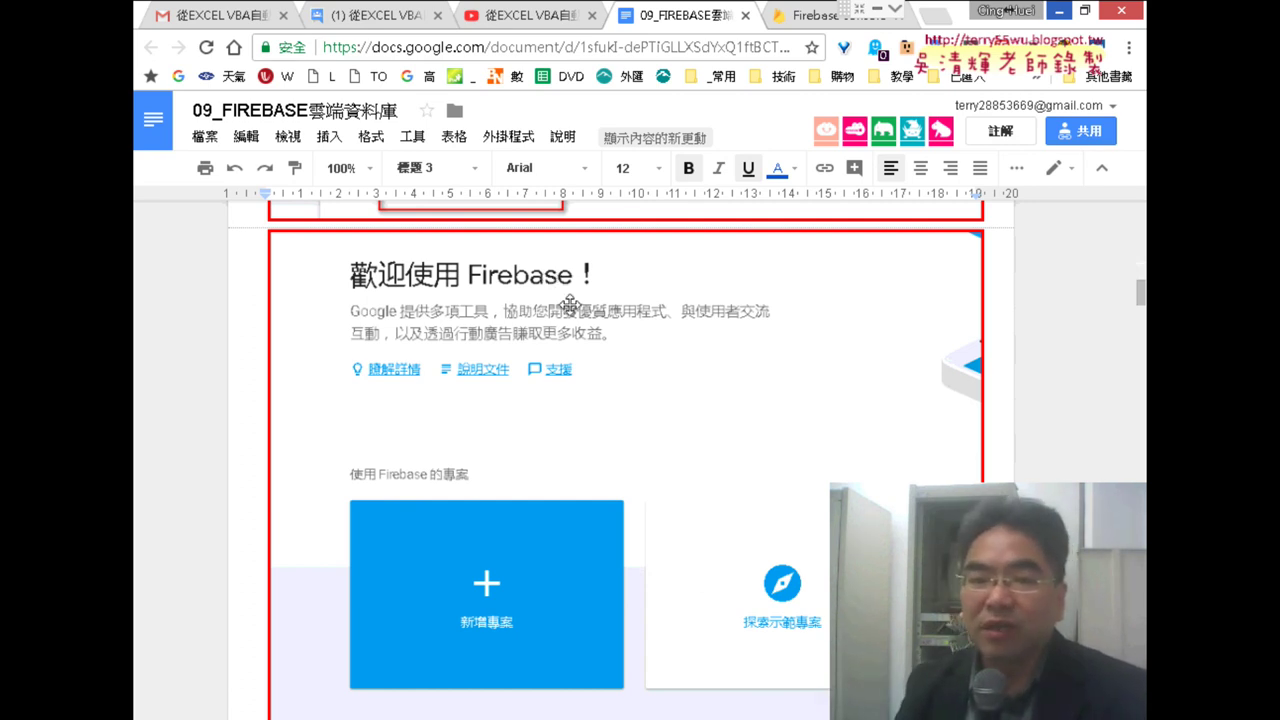
{"action": "scroll", "coordinate": [581, 311], "scroll_direction": "down", "scroll_amount": 1}
{"action": "scroll", "coordinate": [581, 311], "scroll_direction": "down", "scroll_amount": 1}
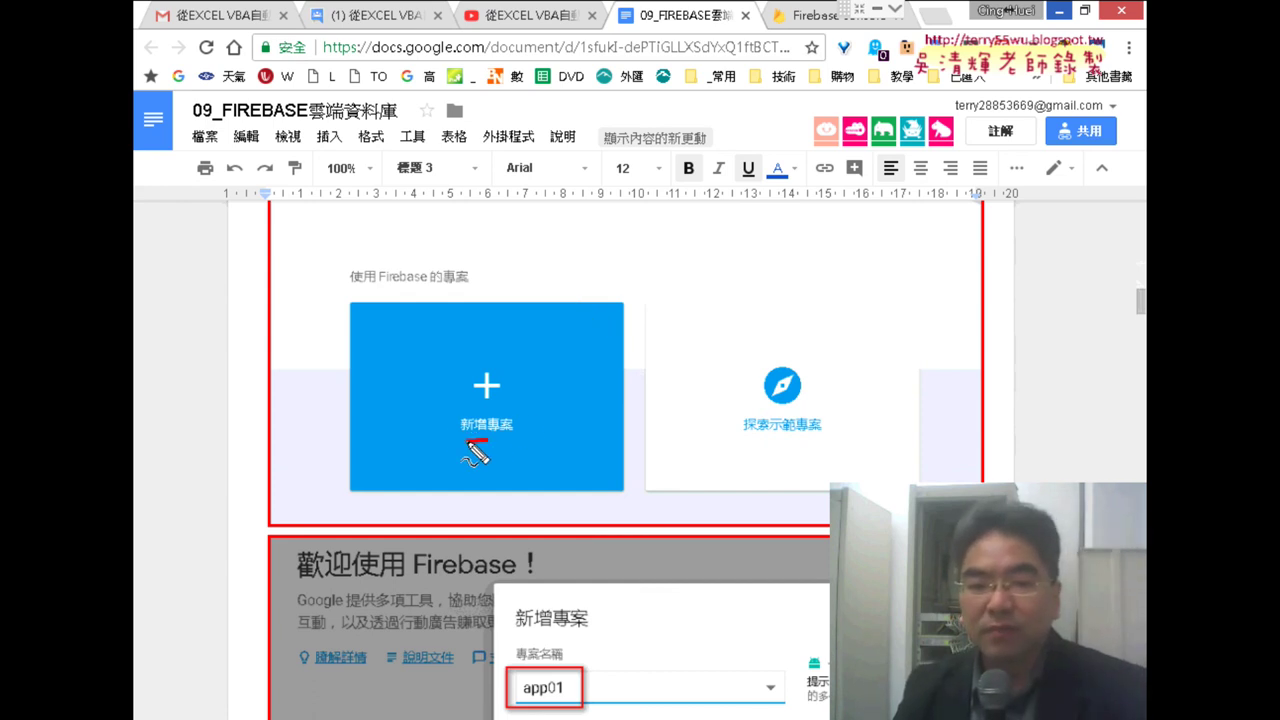
Circle and point out the 新增專案 label with the screen pen, then clear the marks.
{"action": "left_click_drag", "start_coordinate": [466, 441], "coordinate": [505, 442]}
{"action": "mouse_move", "coordinate": [350, 462]}
{"action": "left_mouse_down"}
{"action": "mouse_move", "coordinate": [444, 434]}
{"action": "mouse_move", "coordinate": [445, 455]}
{"action": "left_mouse_up"}
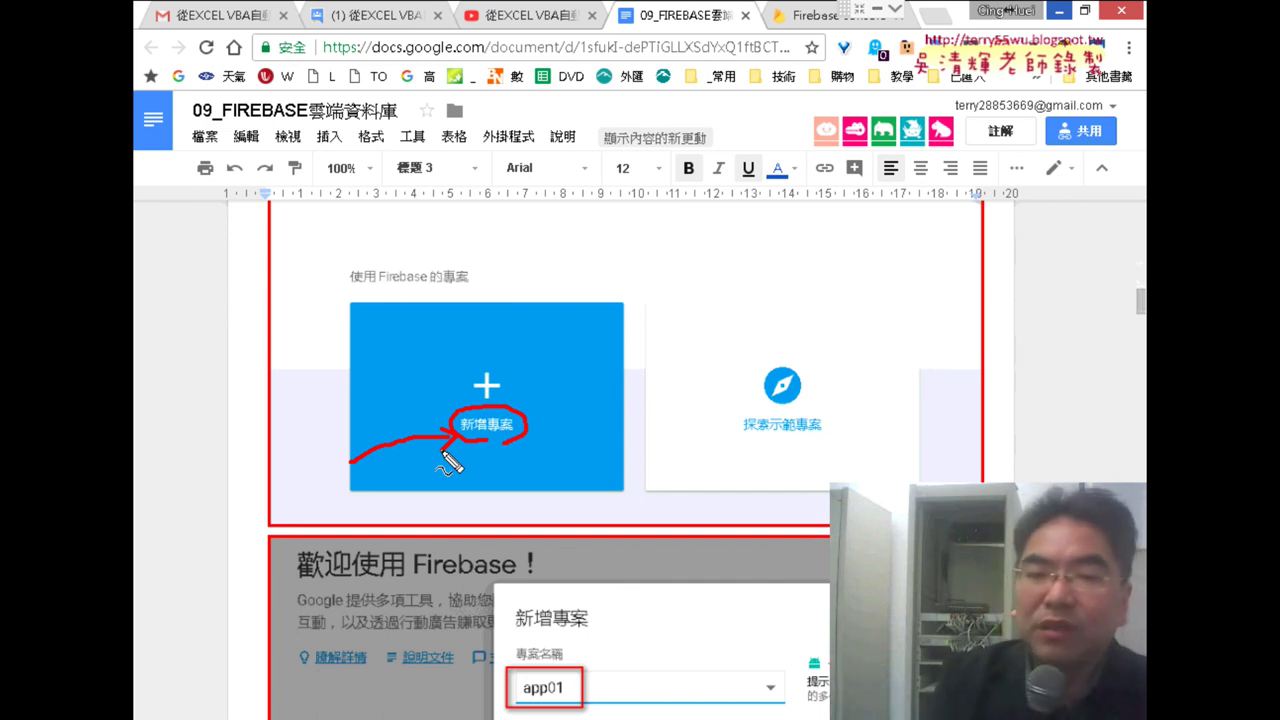
{"action": "key", "text": "Escape"}
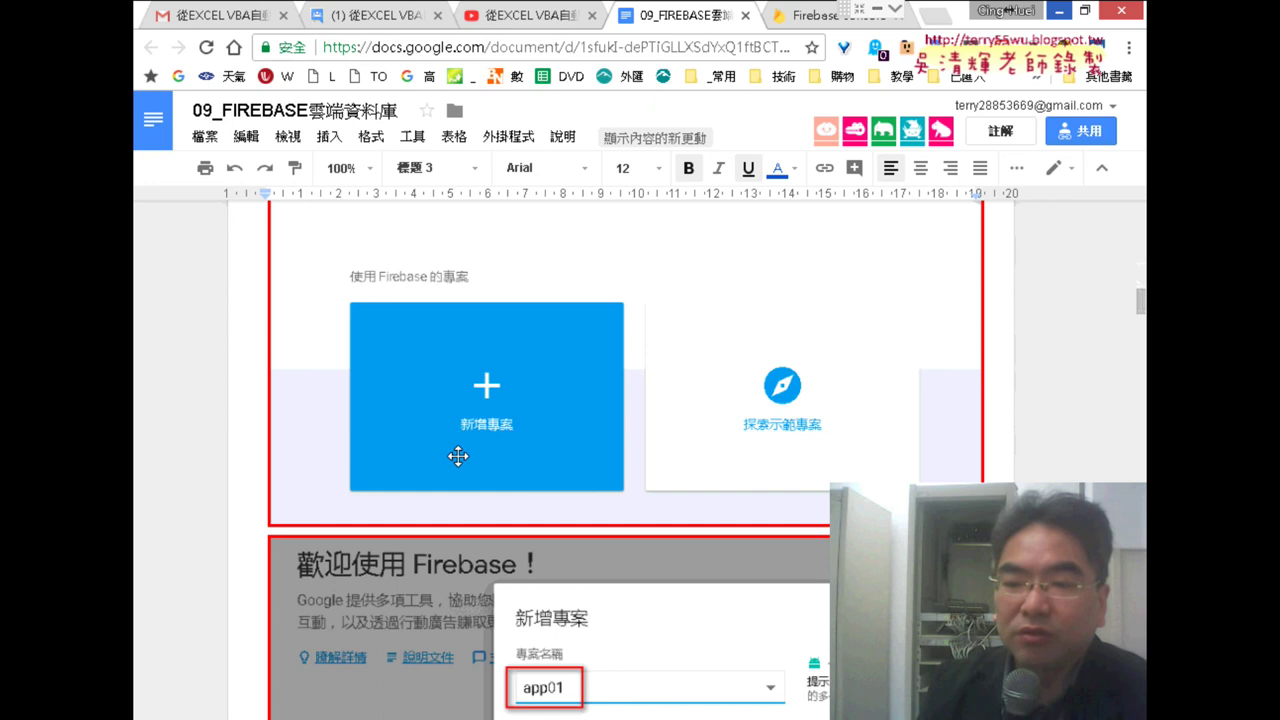
Scroll to the new-project screenshot showing project ID app01-7a86c and region 台灣.
{"action": "scroll", "coordinate": [625, 450], "scroll_direction": "up", "scroll_amount": 1}
{"action": "scroll", "coordinate": [625, 450], "scroll_direction": "down", "scroll_amount": 2}
{"action": "scroll", "coordinate": [596, 365], "scroll_direction": "down", "scroll_amount": 2}
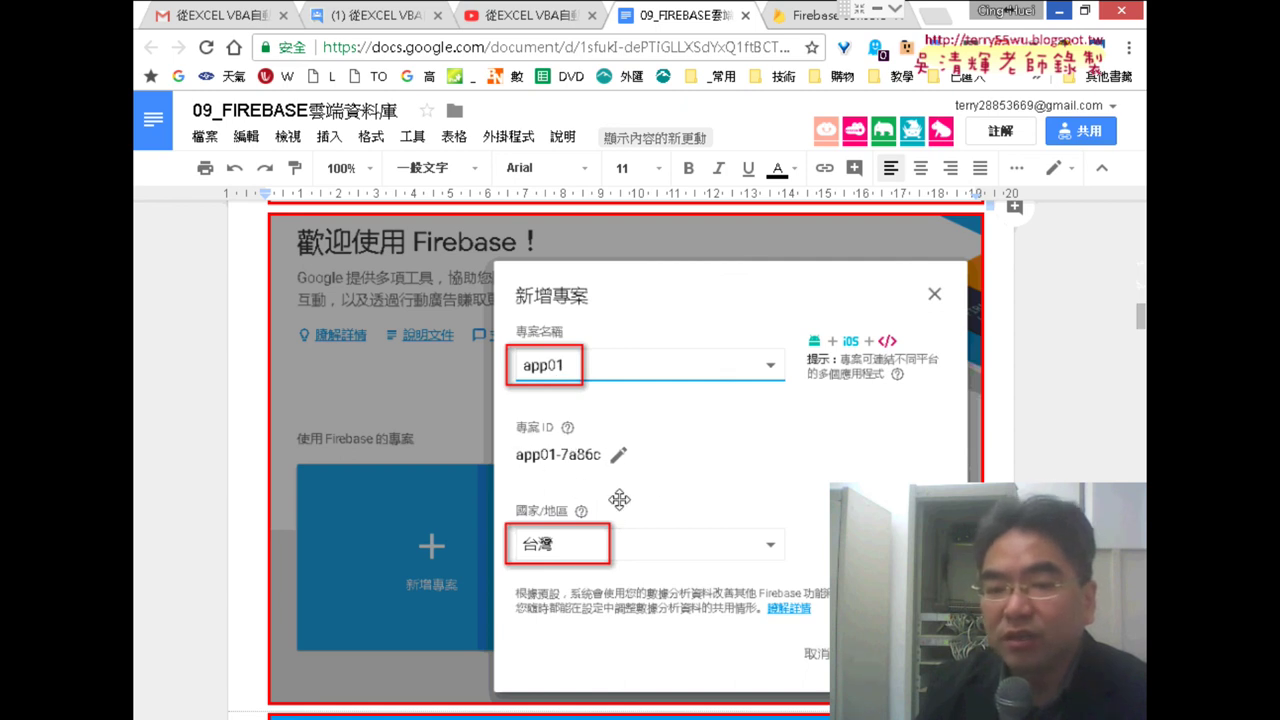
{"action": "scroll", "coordinate": [519, 421], "scroll_direction": "down", "scroll_amount": 1}
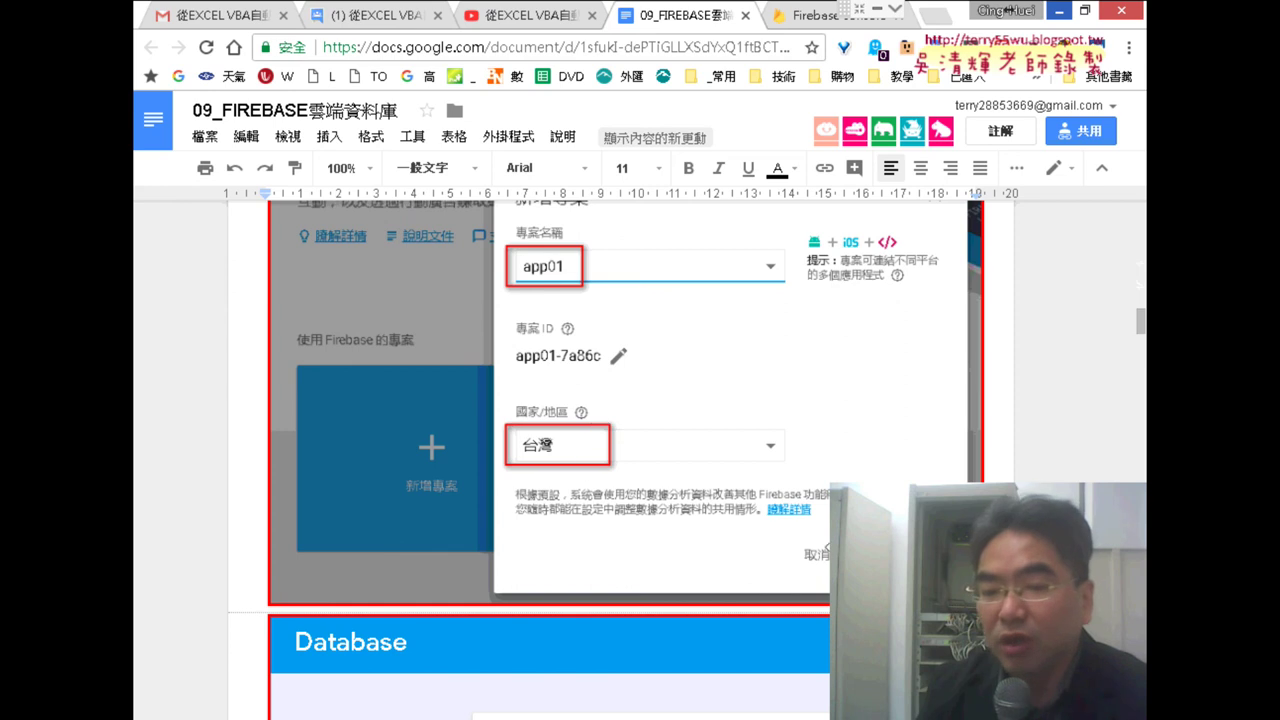
Scroll down to the Database section's Realtime Database card with its 開始使用 button.
{"action": "scroll", "coordinate": [620, 414], "scroll_direction": "down", "scroll_amount": 3}
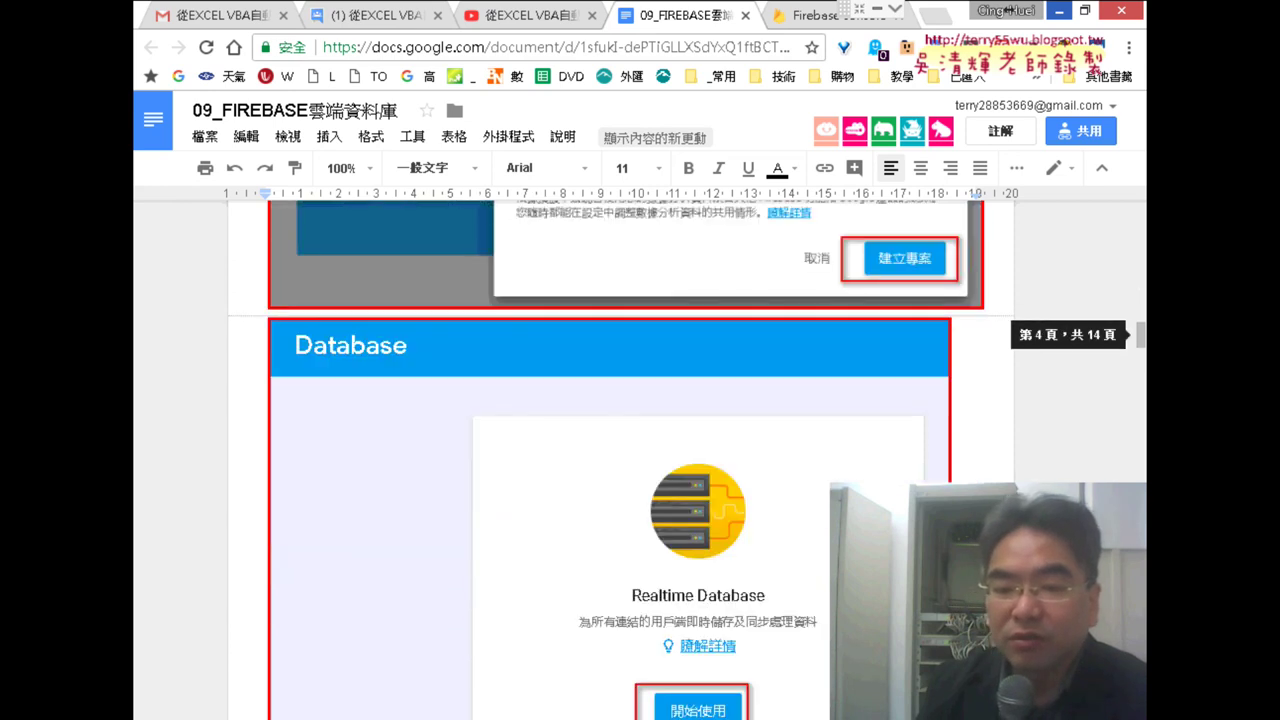
{"action": "scroll", "coordinate": [620, 414], "scroll_direction": "down", "scroll_amount": 2}
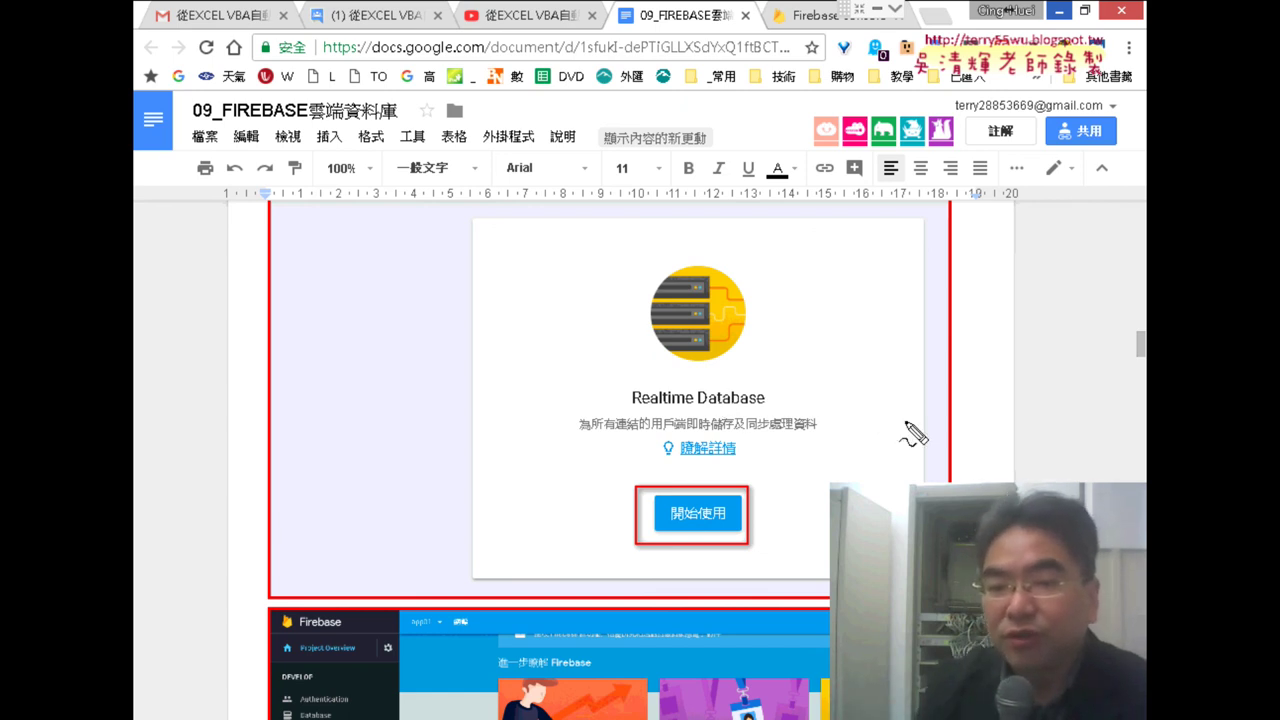
{"action": "left_click_drag", "start_coordinate": [632, 404], "coordinate": [689, 405]}
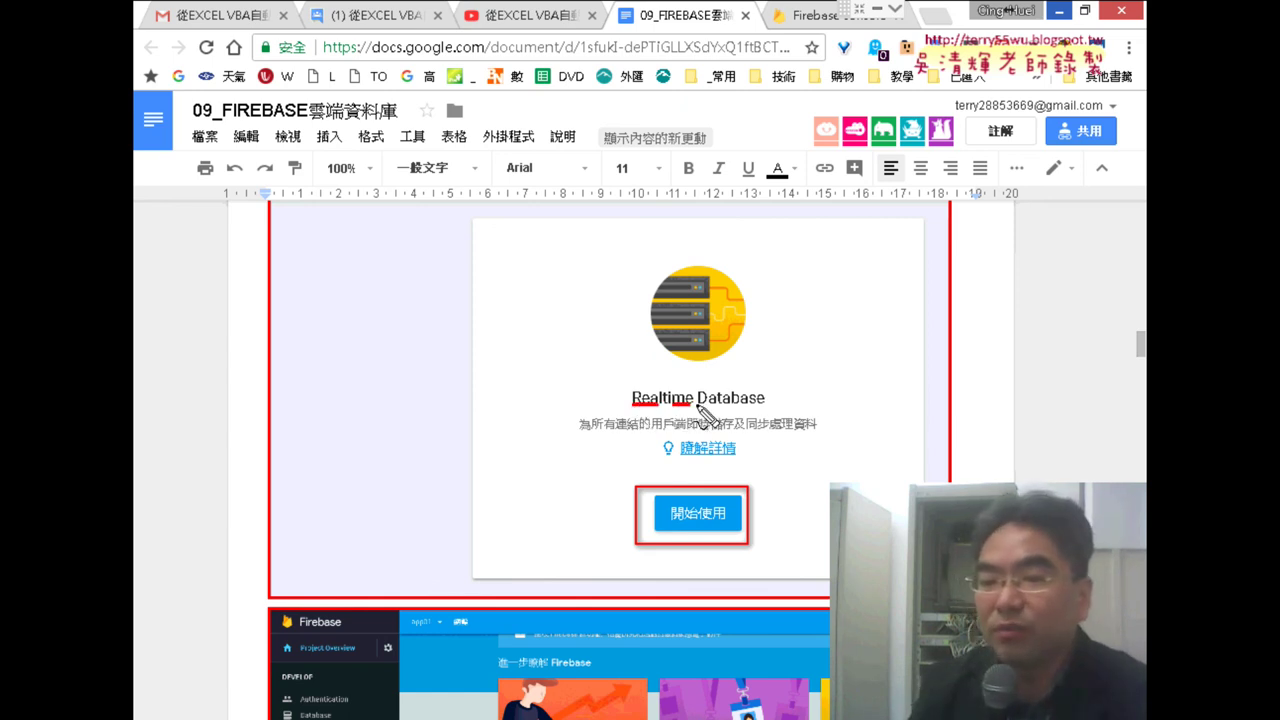
{"action": "left_click_drag", "start_coordinate": [829, 372], "coordinate": [800, 408]}
{"action": "mouse_move", "coordinate": [806, 352]}
{"action": "left_mouse_down"}
{"action": "mouse_move", "coordinate": [842, 388]}
{"action": "mouse_move", "coordinate": [869, 373]}
{"action": "mouse_move", "coordinate": [901, 390]}
{"action": "left_mouse_up"}
{"action": "left_click_drag", "start_coordinate": [806, 409], "coordinate": [900, 401]}
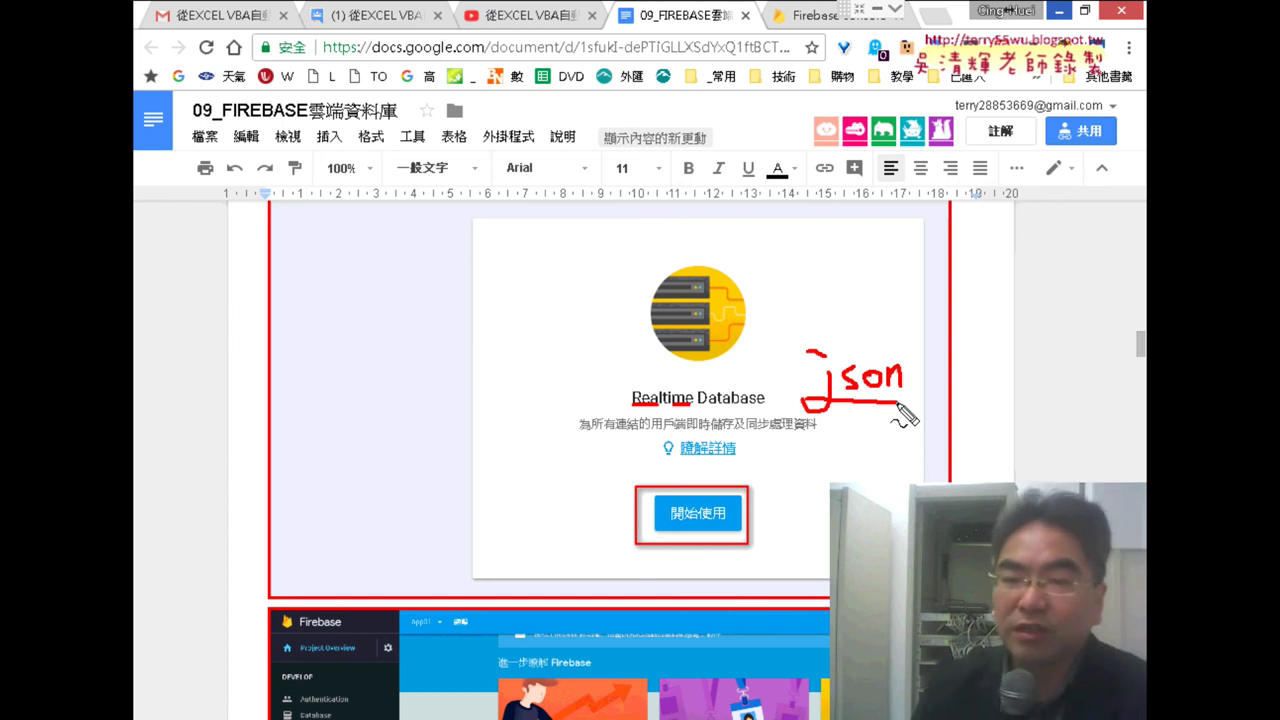
{"action": "key", "text": "Escape"}
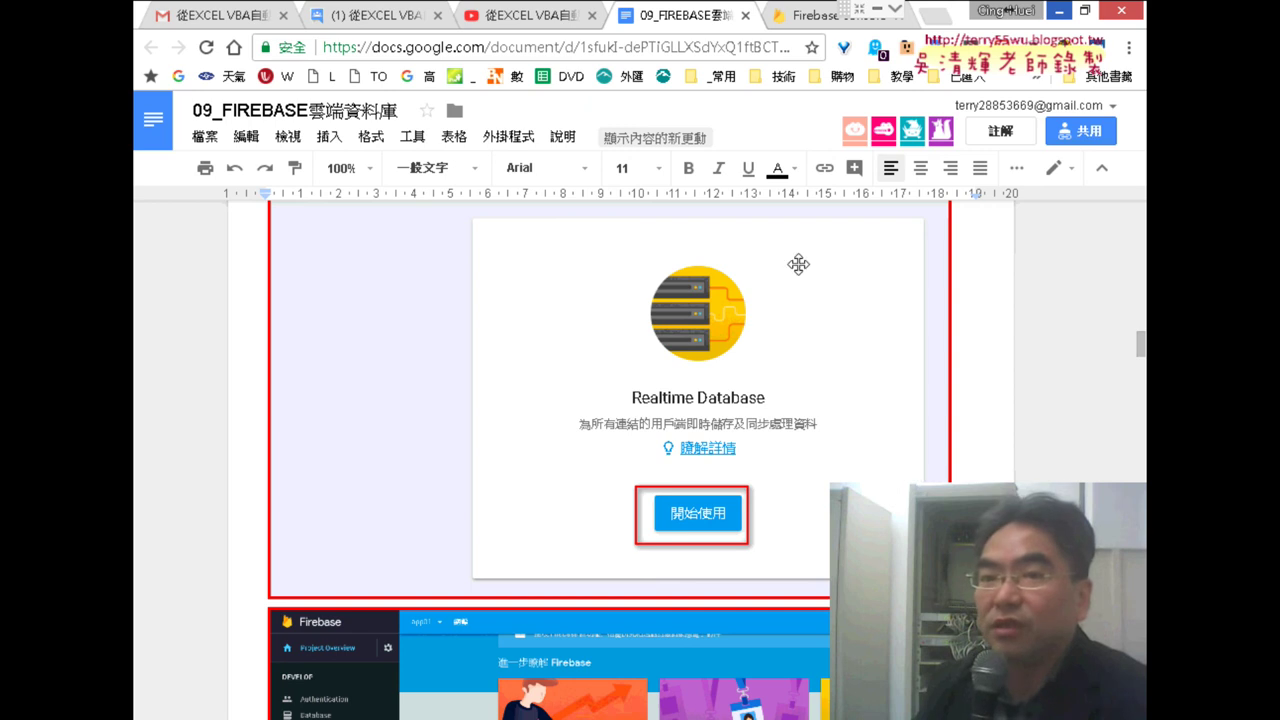
In the Firebase console, open the app01 project card and go to its Database page.
{"action": "left_click", "coordinate": [801, 22]}
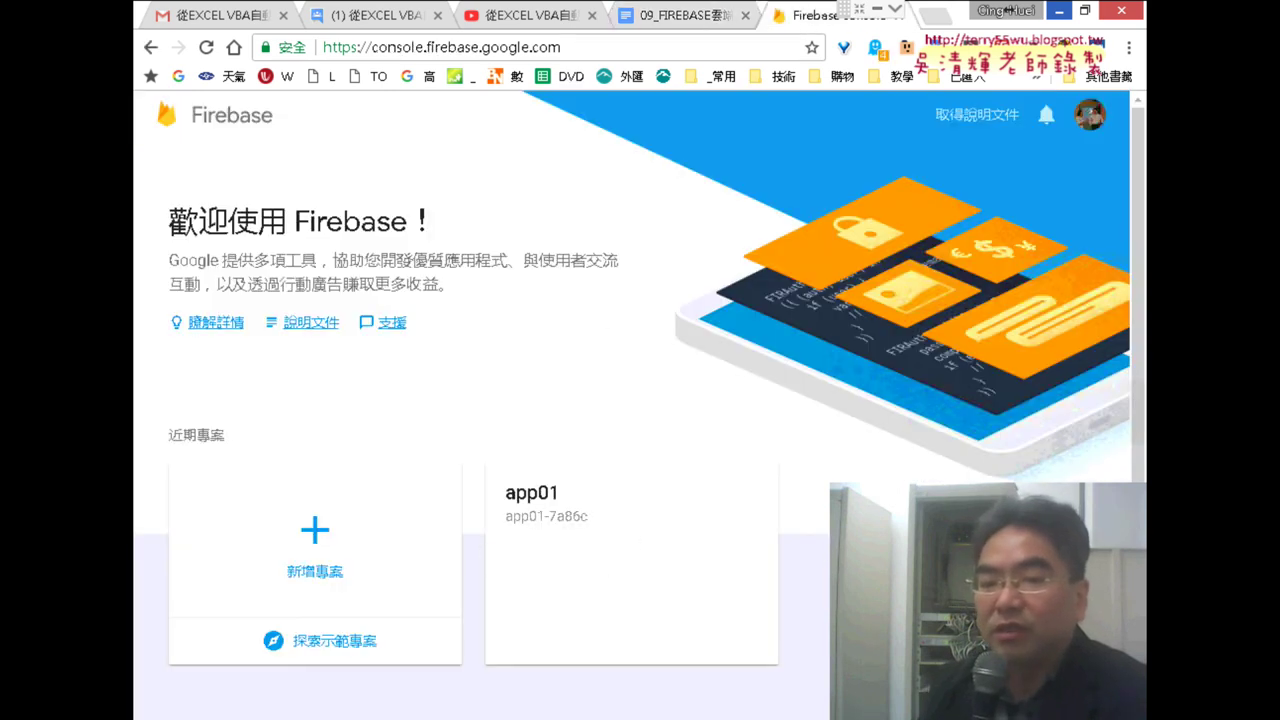
{"action": "scroll", "coordinate": [670, 517], "scroll_direction": "down", "scroll_amount": 1}
{"action": "left_click", "coordinate": [550, 407]}
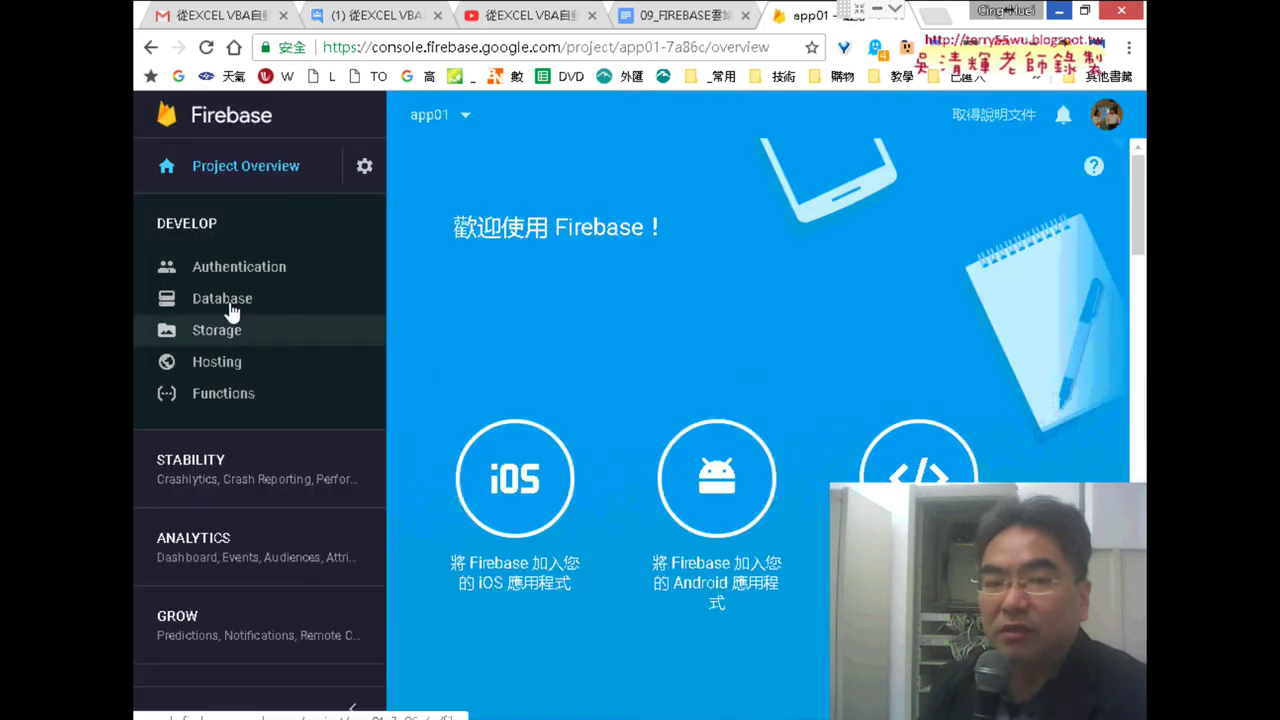
{"action": "left_click", "coordinate": [226, 305]}
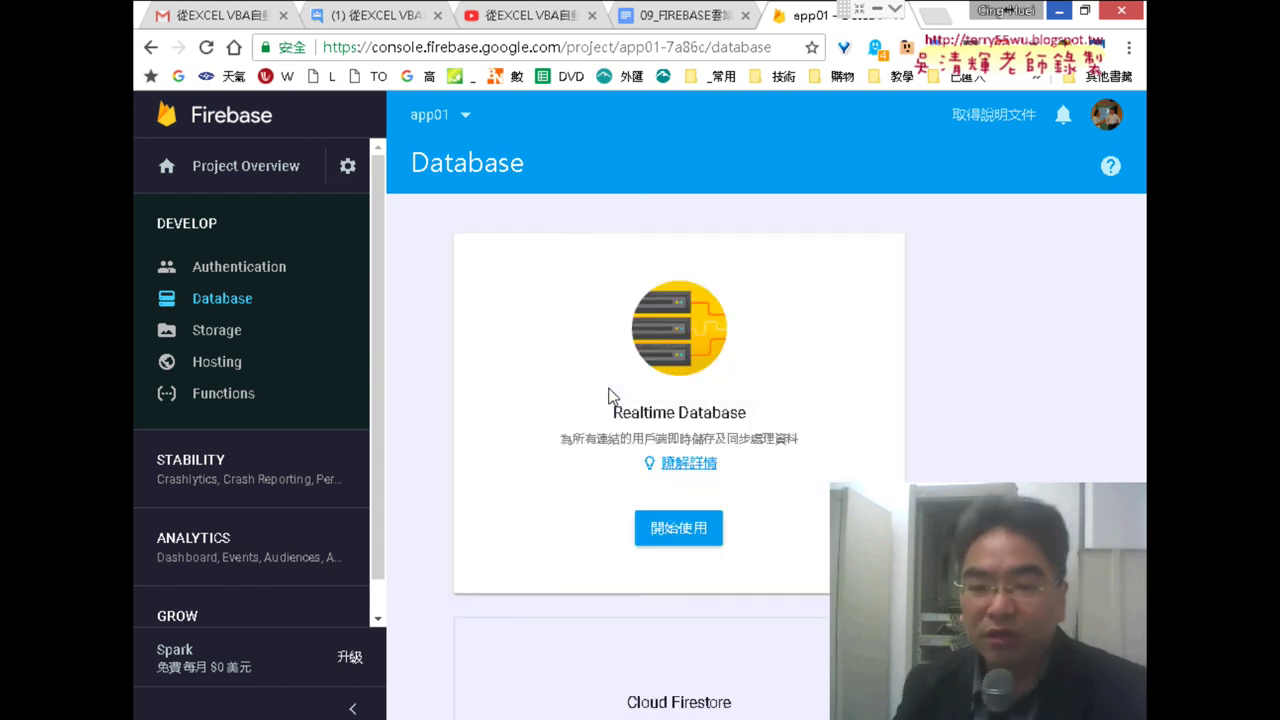
{"action": "scroll", "coordinate": [888, 480], "scroll_direction": "down", "scroll_amount": 2}
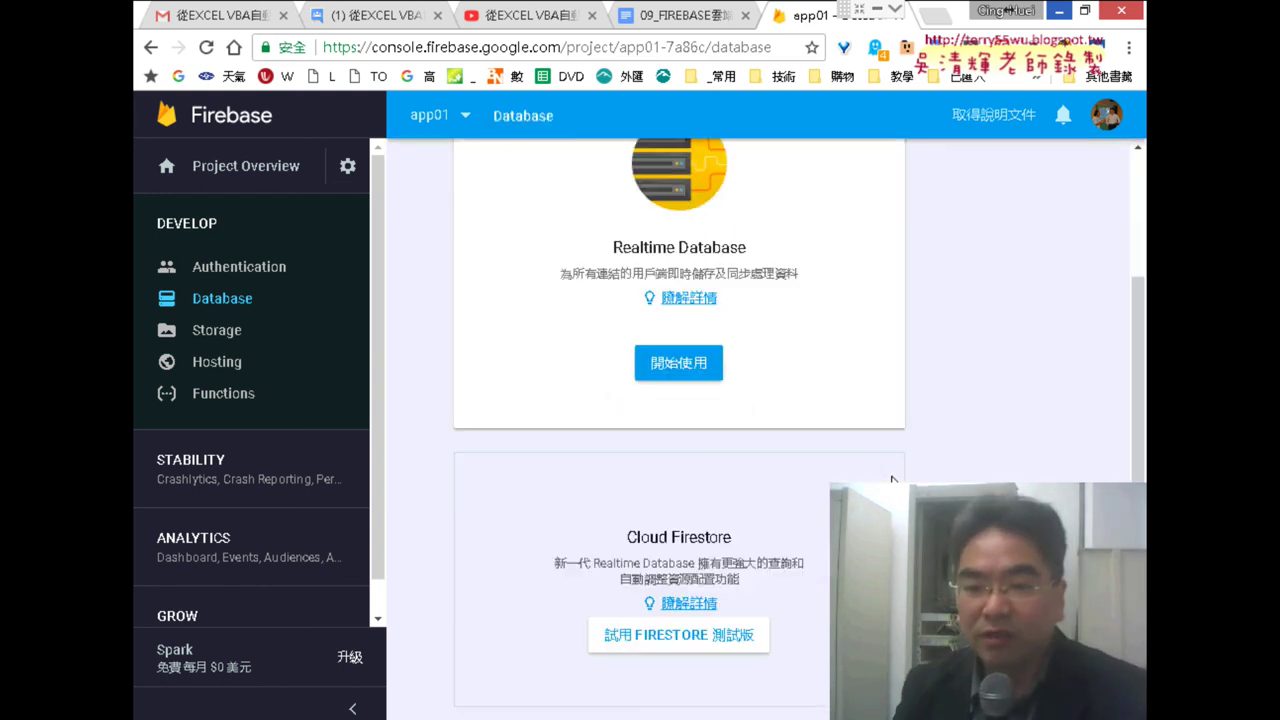
Start using app01's Realtime Database, then switch back to the 09_FIREBASE notes document.
{"action": "left_click", "coordinate": [667, 367]}
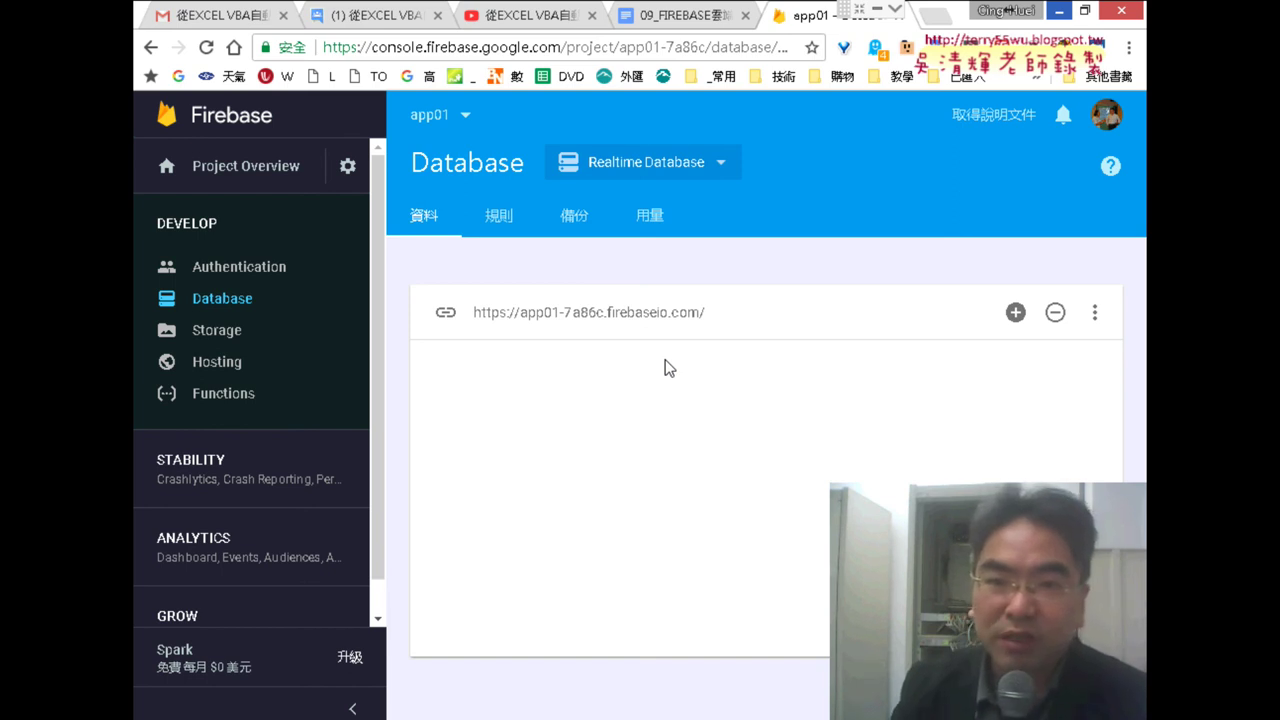
{"action": "left_click", "coordinate": [678, 17]}
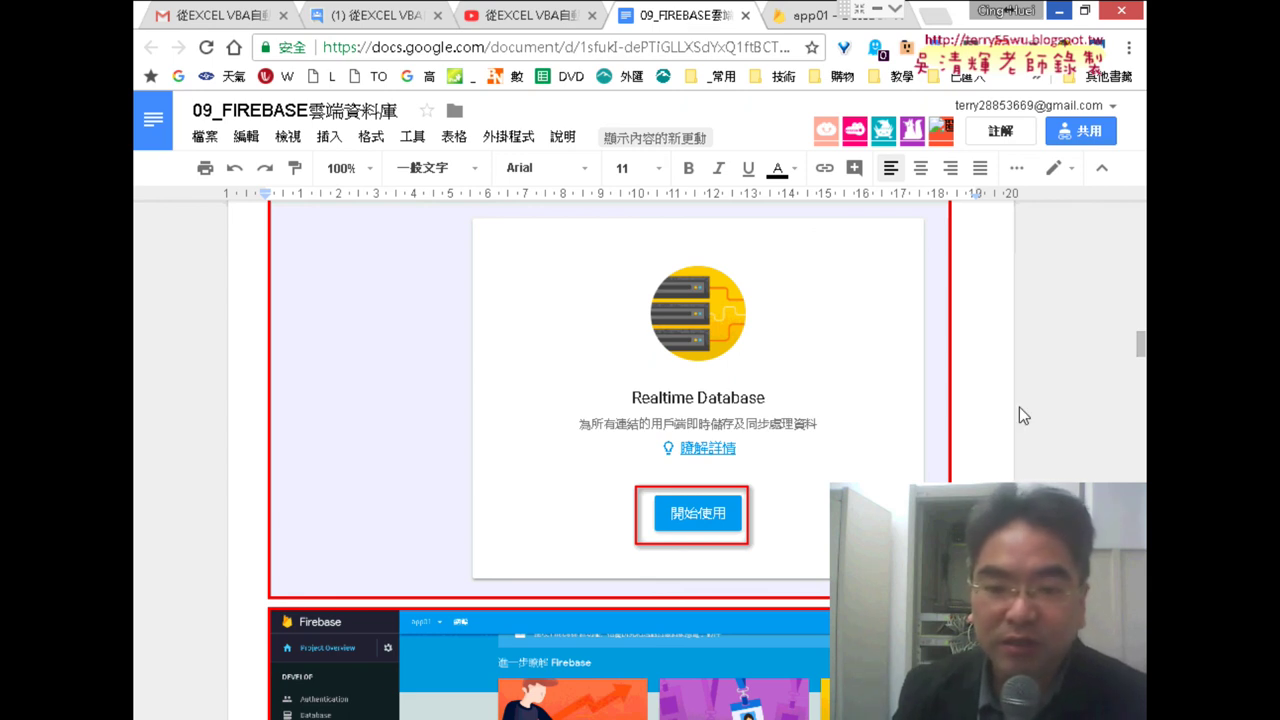
Scroll the notes to the 共用資料庫 section showing the "auth != null" Database rules screenshot.
{"action": "scroll", "coordinate": [1019, 415], "scroll_direction": "down", "scroll_amount": 4}
{"action": "scroll", "coordinate": [1009, 407], "scroll_direction": "down", "scroll_amount": 2}
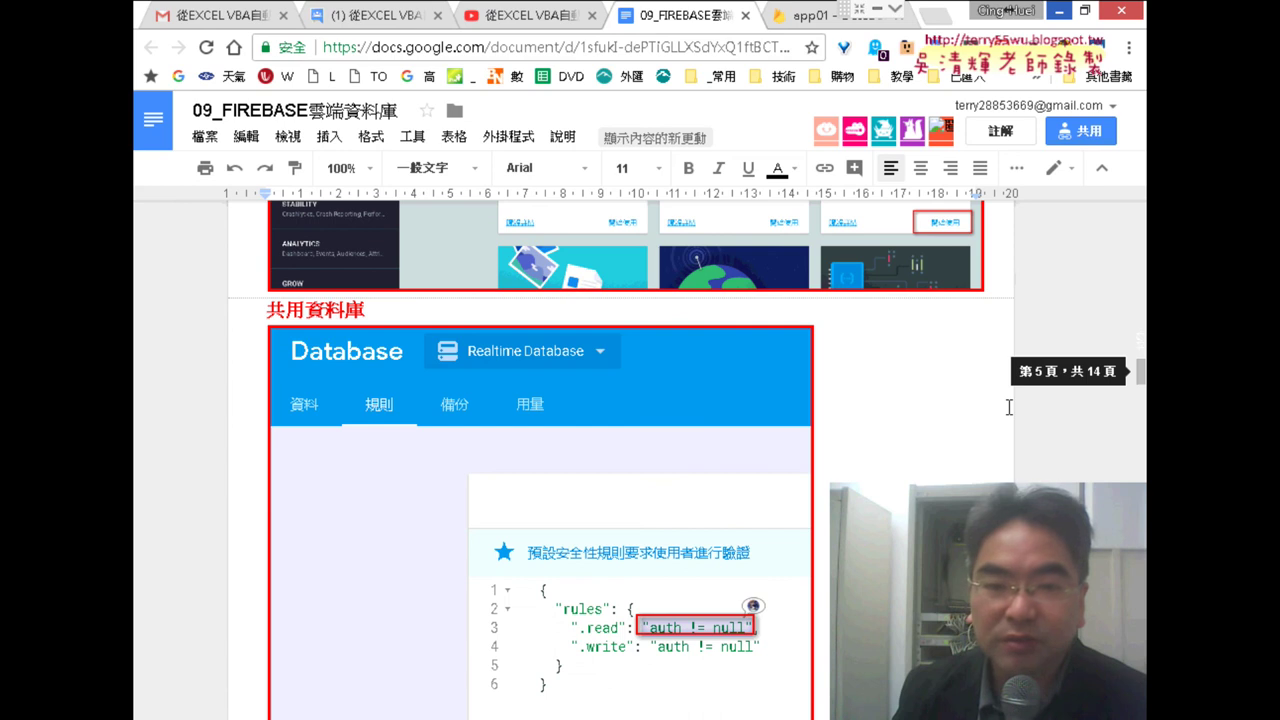
{"action": "scroll", "coordinate": [1009, 407], "scroll_direction": "up", "scroll_amount": 1}
{"action": "scroll", "coordinate": [1009, 407], "scroll_direction": "up", "scroll_amount": 1}
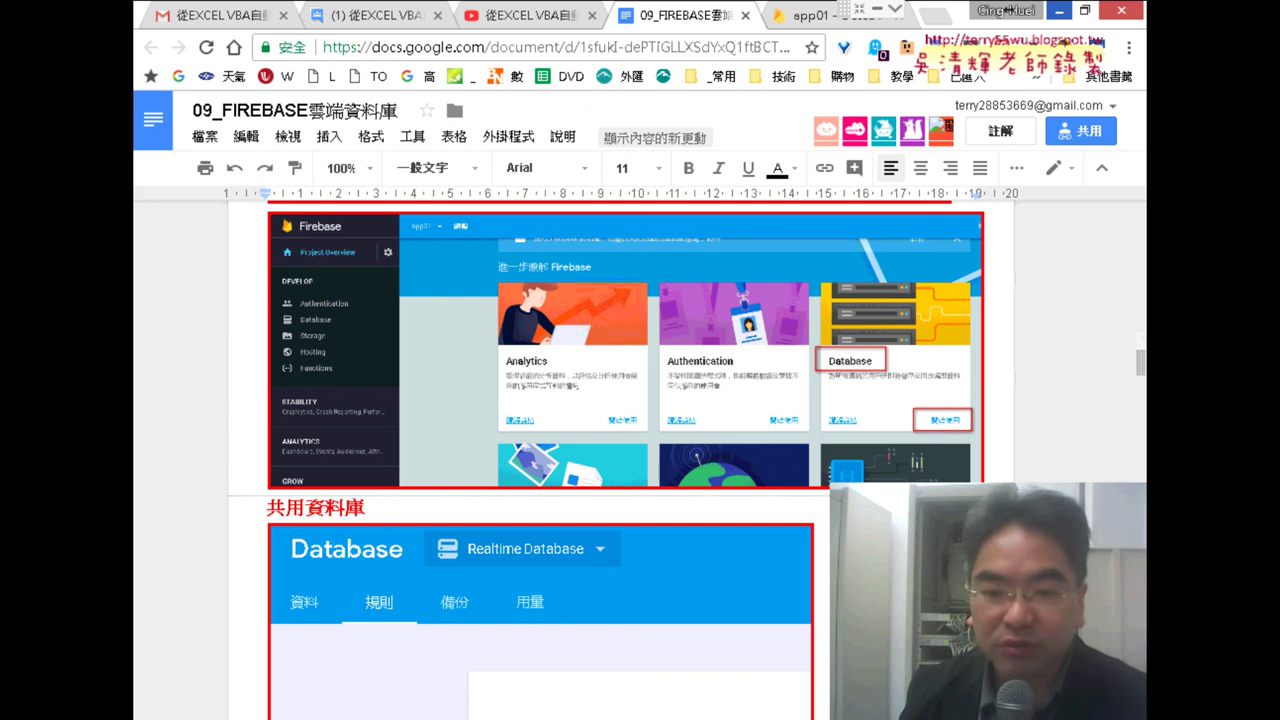
{"action": "scroll", "coordinate": [1009, 407], "scroll_direction": "down", "scroll_amount": 2}
{"action": "scroll", "coordinate": [640, 450], "scroll_direction": "down", "scroll_amount": 1}
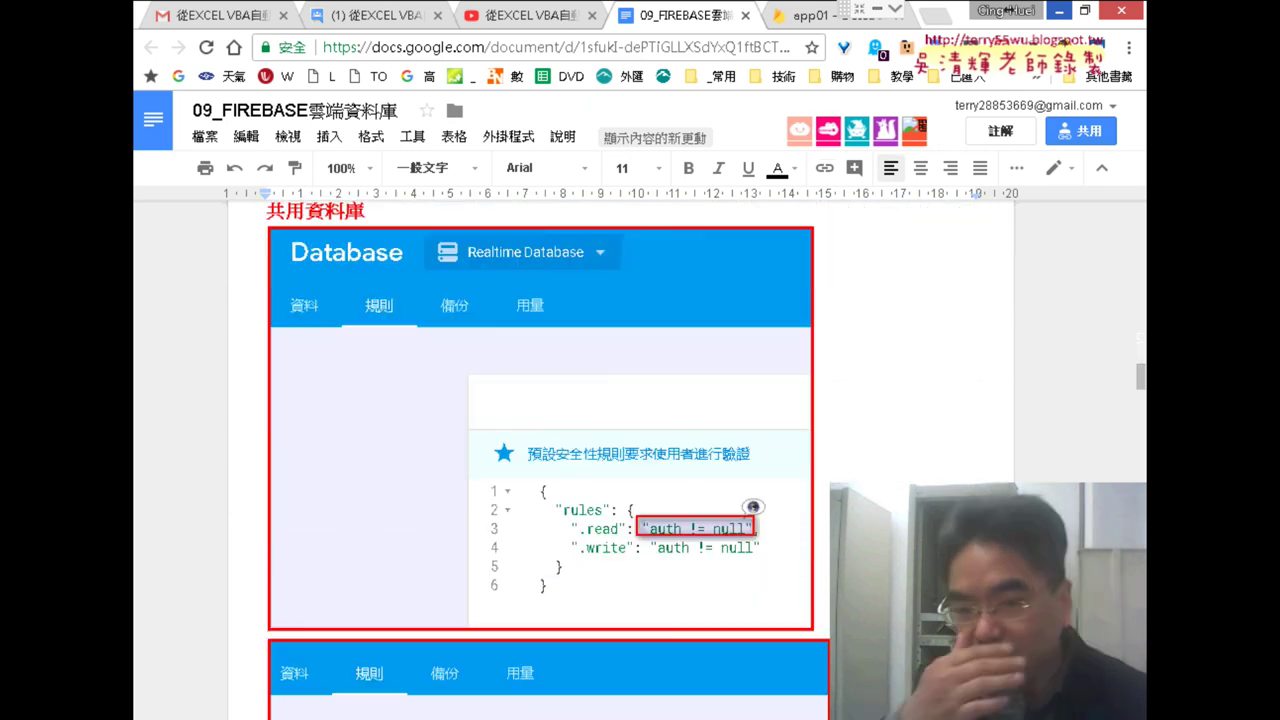